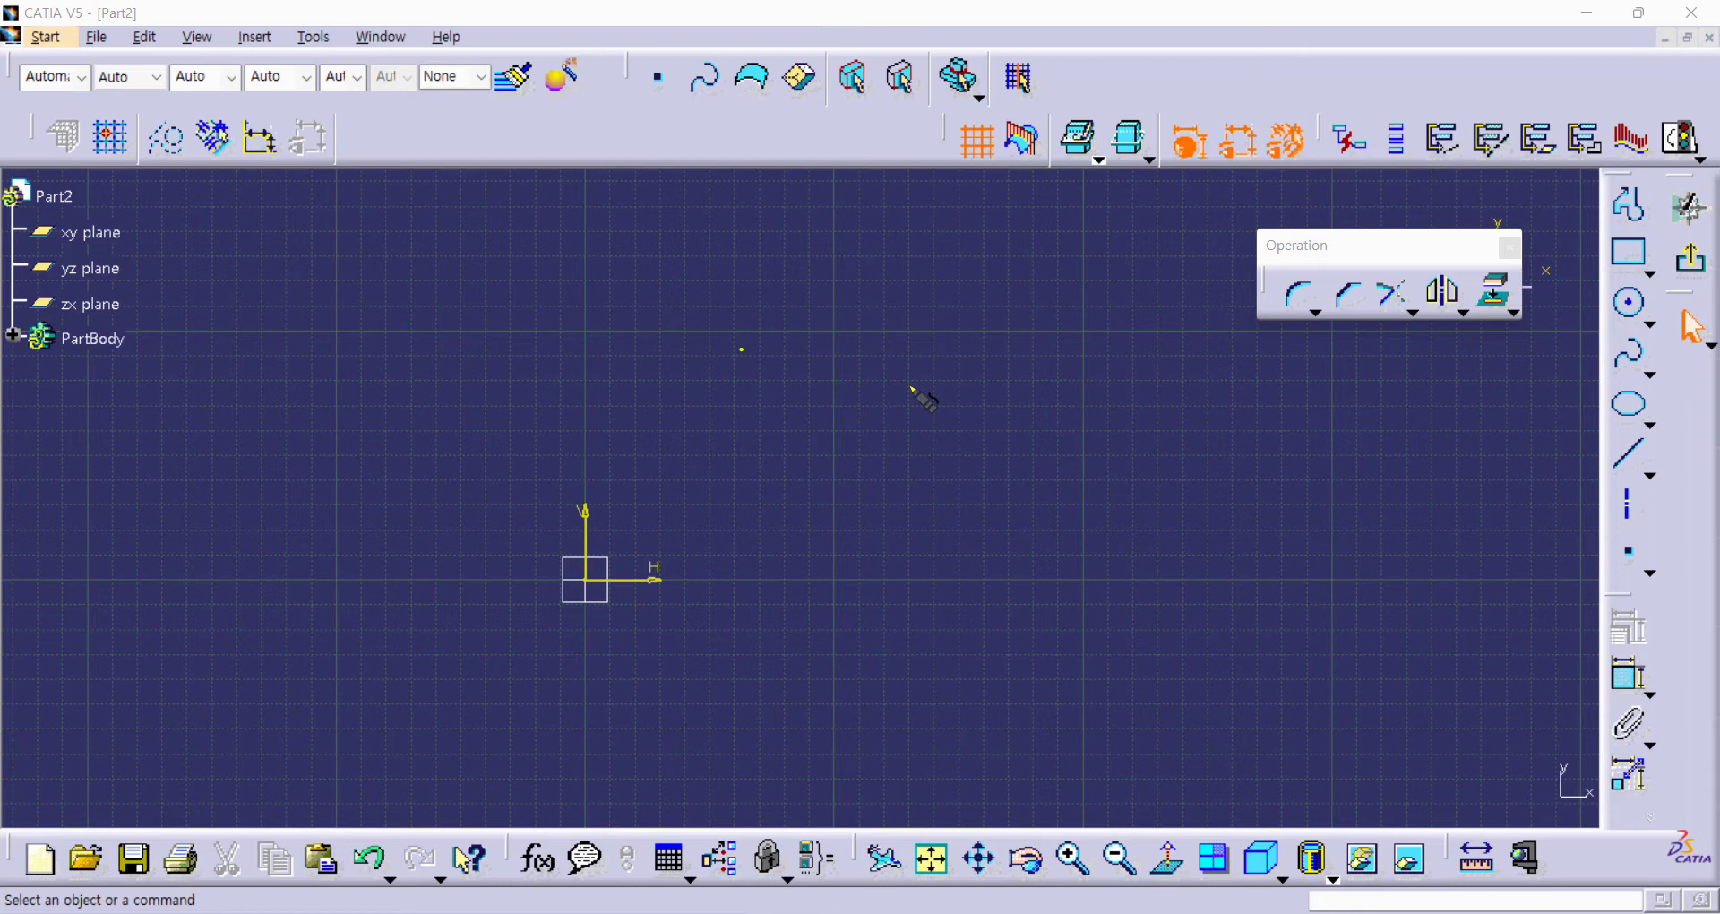
{"action": "mouse_move", "coordinate": [742, 349]}
{"action": "left_mouse_down"}
{"action": "mouse_move", "coordinate": [748, 559]}
{"action": "mouse_move", "coordinate": [1088, 557]}
{"action": "mouse_move", "coordinate": [788, 343]}
{"action": "mouse_move", "coordinate": [1110, 357]}
{"action": "mouse_move", "coordinate": [1089, 556]}
{"action": "left_mouse_up"}
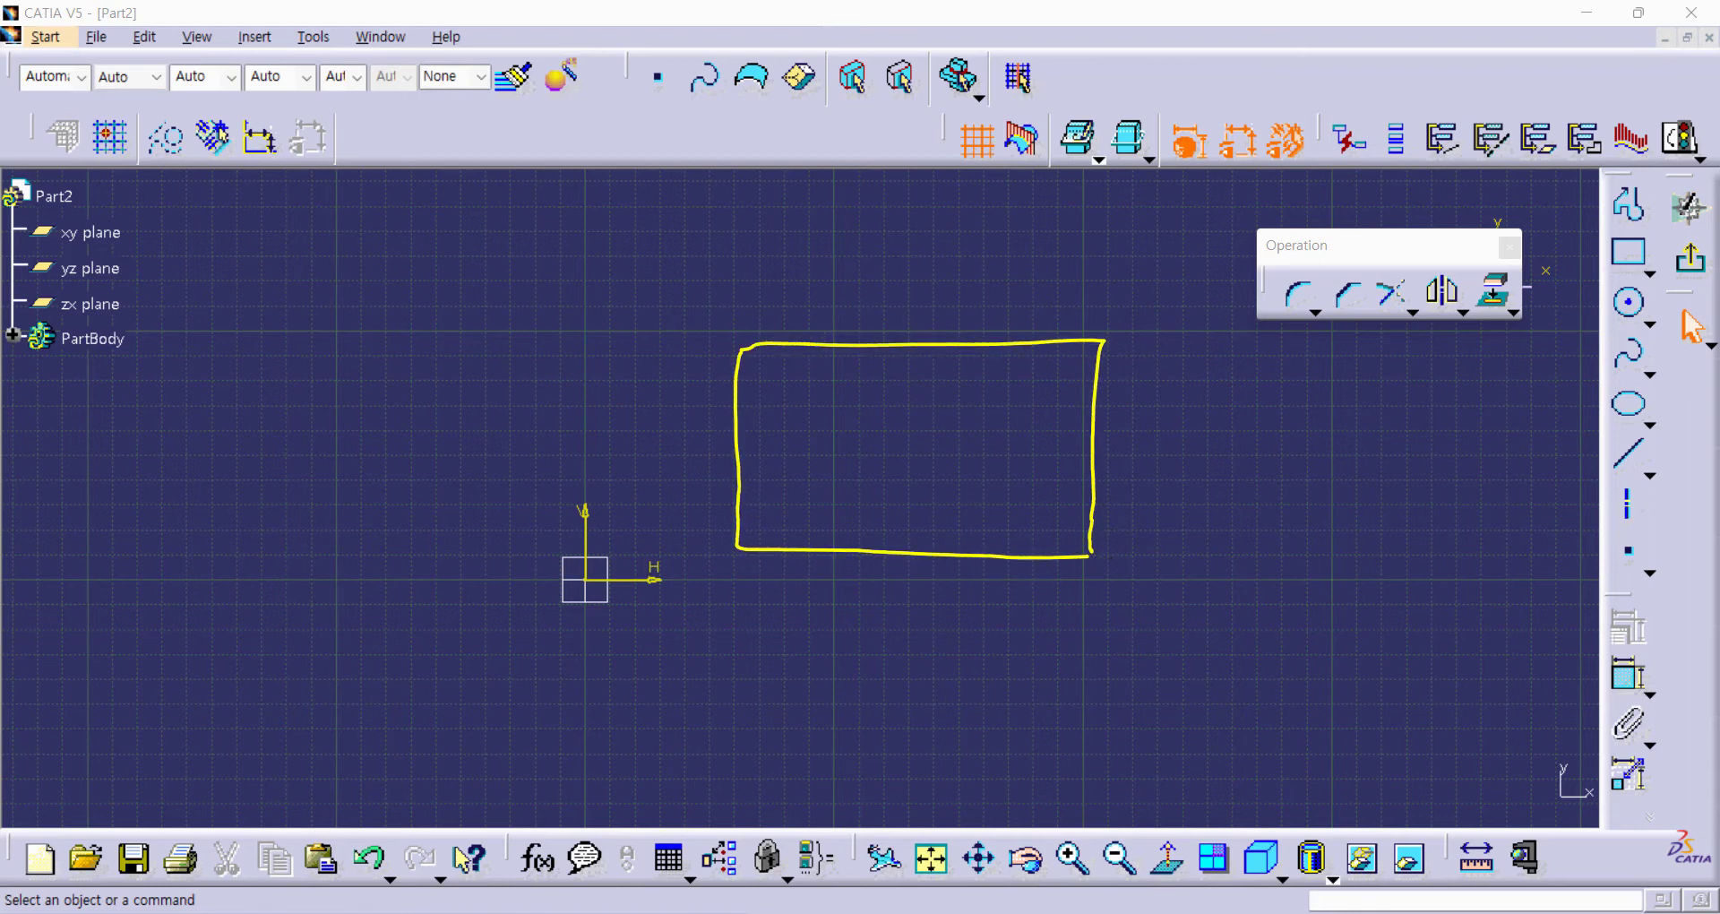
{"action": "mouse_move", "coordinate": [1005, 338]}
{"action": "left_mouse_down"}
{"action": "mouse_move", "coordinate": [1057, 358]}
{"action": "mouse_move", "coordinate": [1089, 428]}
{"action": "left_mouse_up"}
{"action": "mouse_move", "coordinate": [1086, 339]}
{"action": "left_mouse_down"}
{"action": "mouse_move", "coordinate": [1105, 345]}
{"action": "mouse_move", "coordinate": [1094, 394]}
{"action": "mouse_move", "coordinate": [1035, 343]}
{"action": "left_mouse_up"}
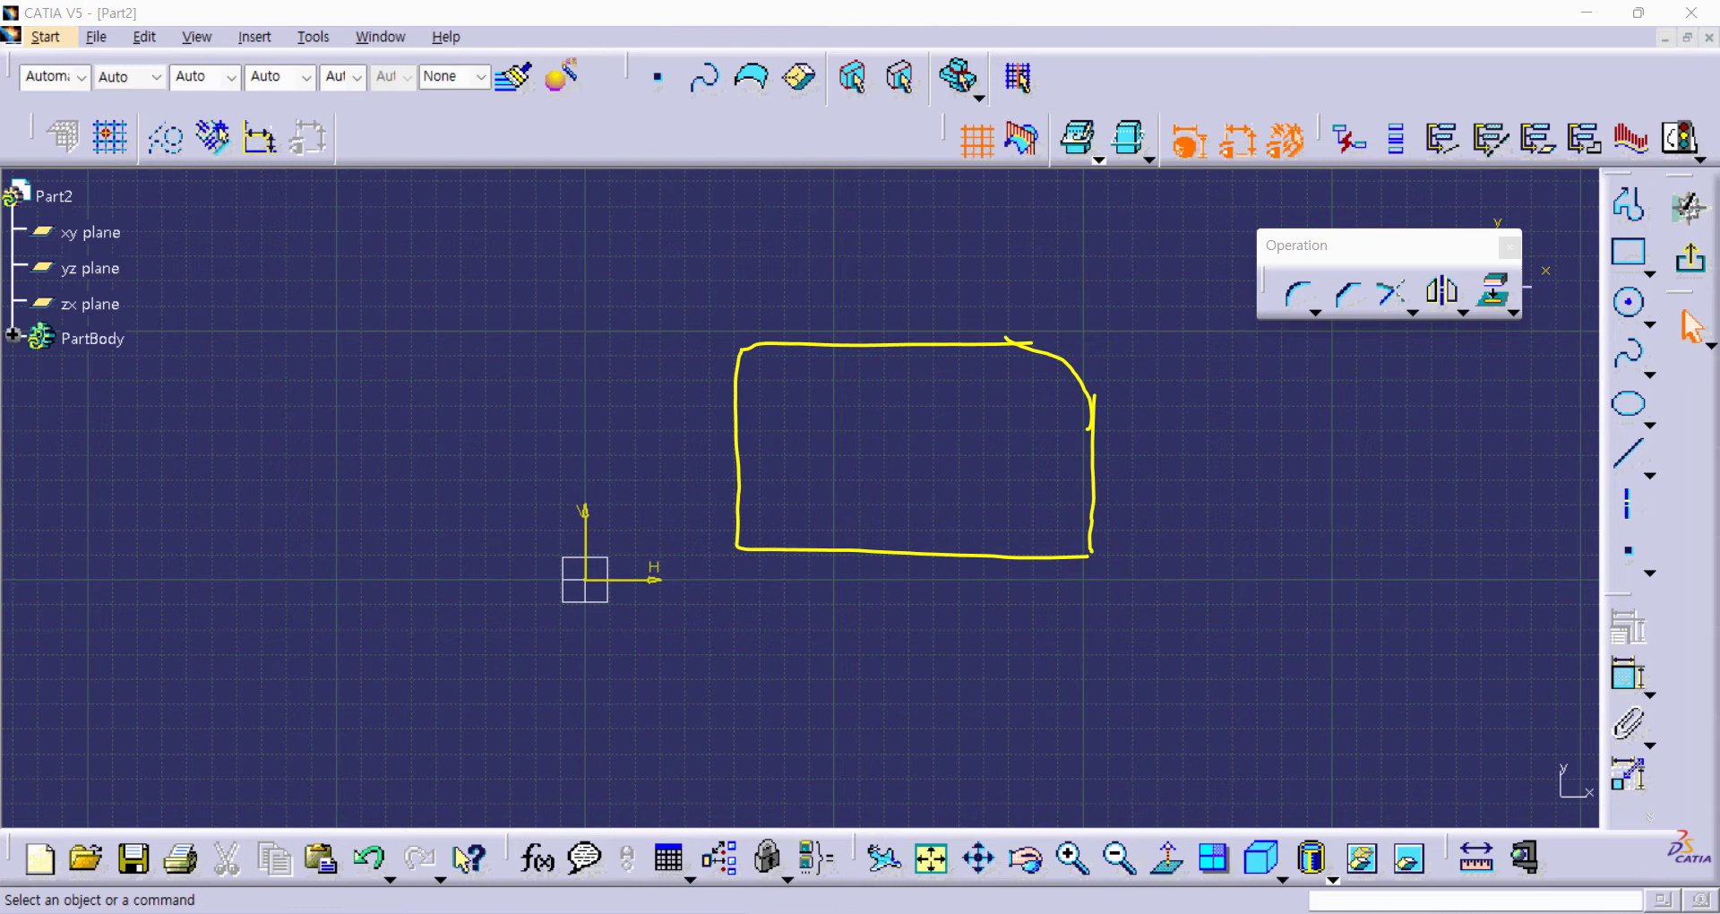
{"action": "key", "text": "Escape"}
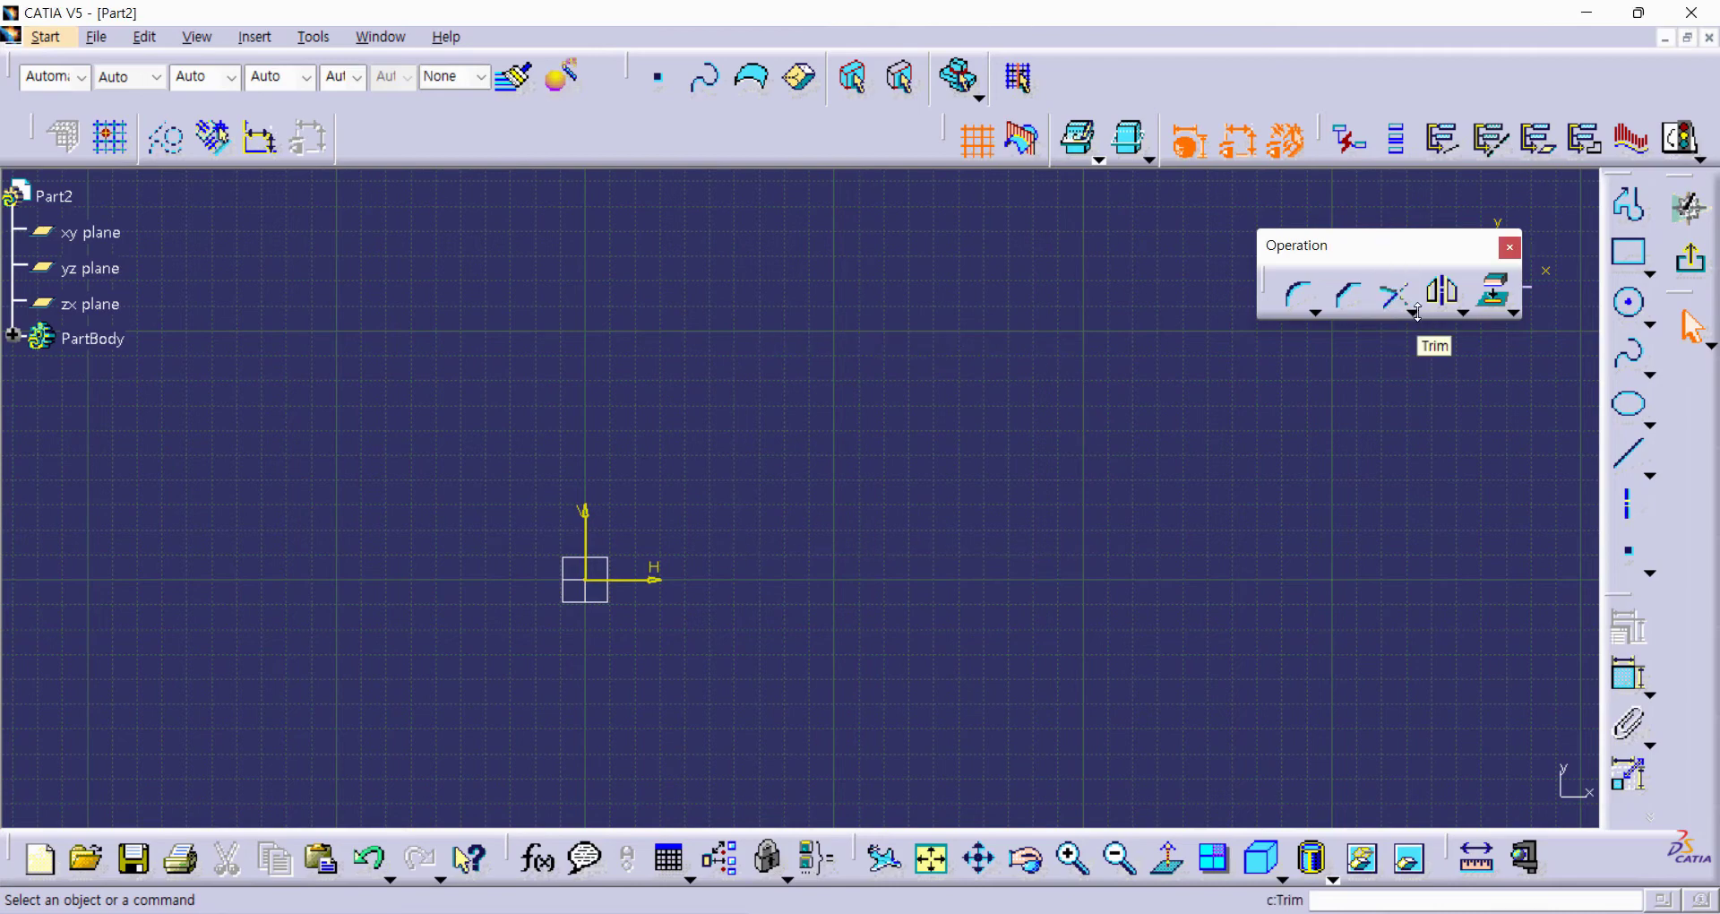
Step: Detach the Relimitations tool group so that it floats on its own beneath the Operation group
{"action": "left_click_drag", "start_coordinate": [1413, 311], "coordinate": [1223, 410]}
{"action": "left_click_drag", "start_coordinate": [1354, 345], "coordinate": [1389, 418]}
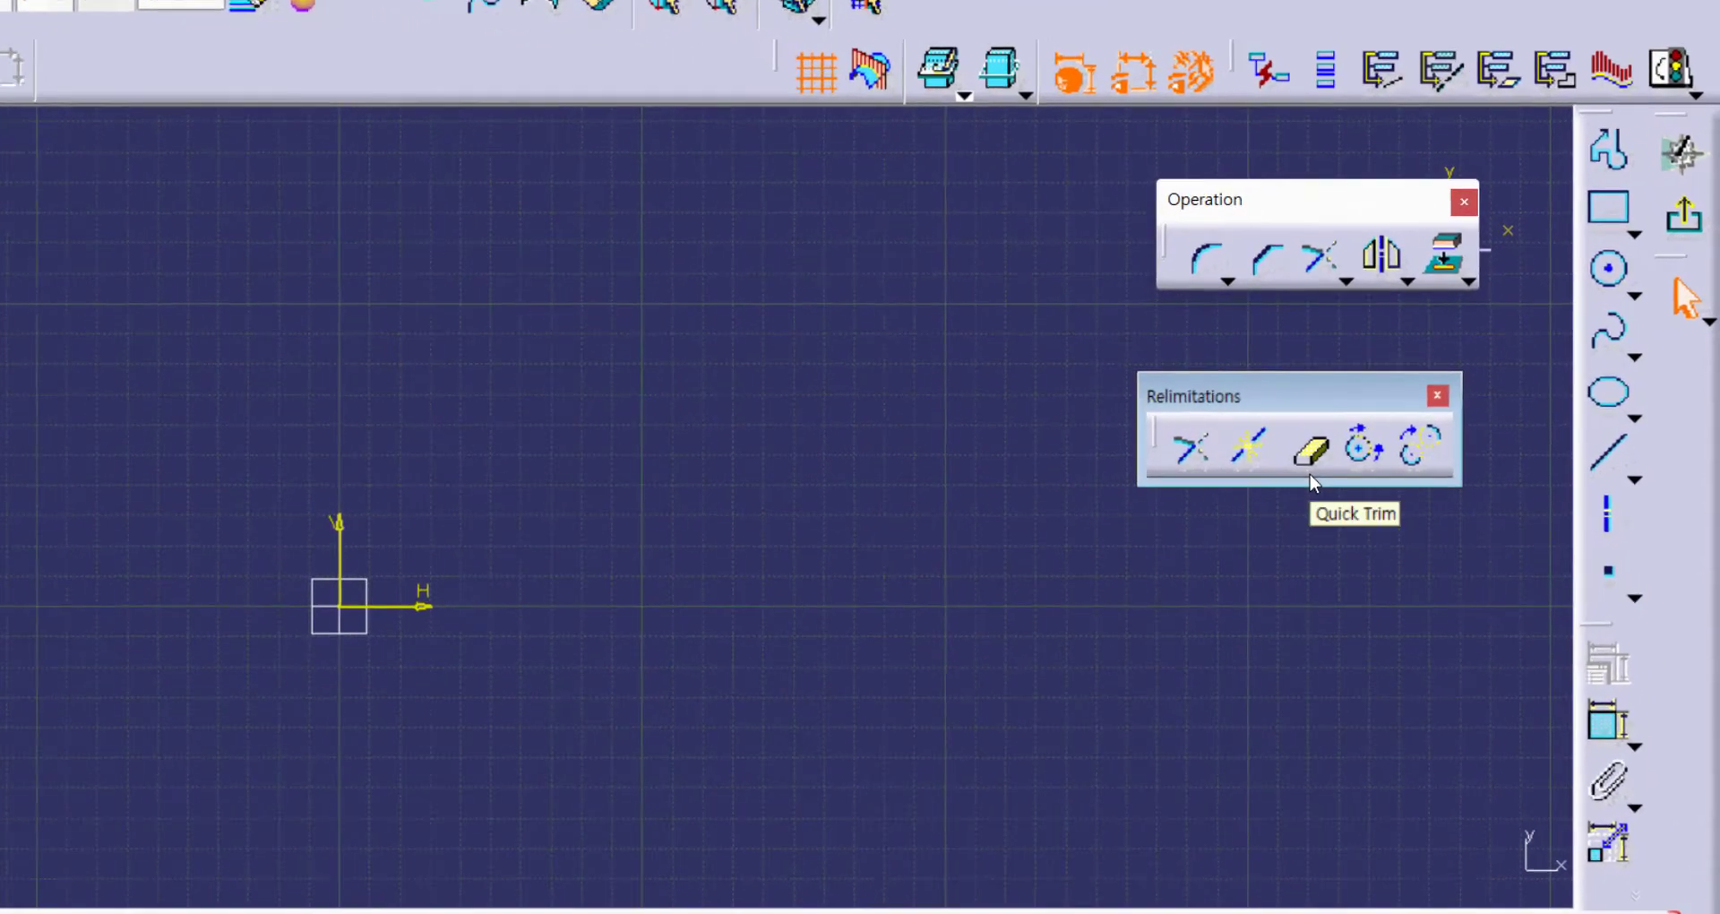
{"action": "left_click", "coordinate": [1223, 447]}
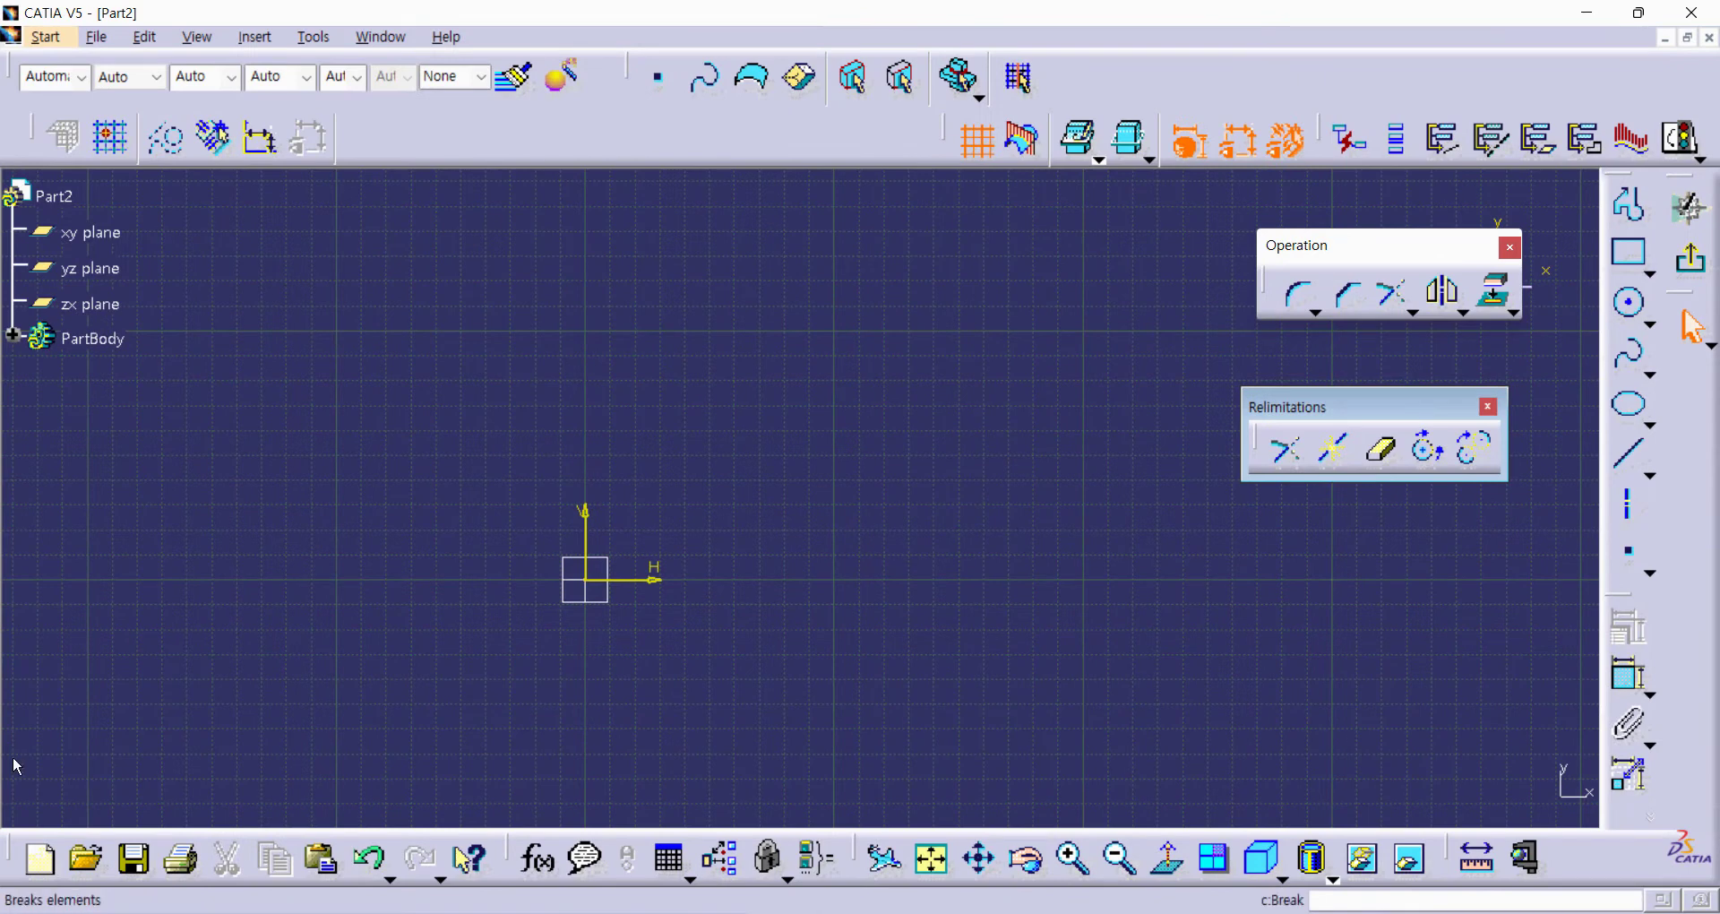
{"action": "mouse_move", "coordinate": [289, 442]}
{"action": "left_mouse_down"}
{"action": "mouse_move", "coordinate": [309, 600]}
{"action": "mouse_move", "coordinate": [616, 604]}
{"action": "mouse_move", "coordinate": [646, 603]}
{"action": "mouse_move", "coordinate": [472, 450]}
{"action": "mouse_move", "coordinate": [615, 461]}
{"action": "mouse_move", "coordinate": [604, 432]}
{"action": "mouse_move", "coordinate": [751, 401]}
{"action": "mouse_move", "coordinate": [761, 439]}
{"action": "left_mouse_up"}
{"action": "mouse_move", "coordinate": [748, 469]}
{"action": "left_mouse_down"}
{"action": "mouse_move", "coordinate": [668, 498]}
{"action": "mouse_move", "coordinate": [661, 611]}
{"action": "left_mouse_up"}
{"action": "left_click", "coordinate": [762, 452]}
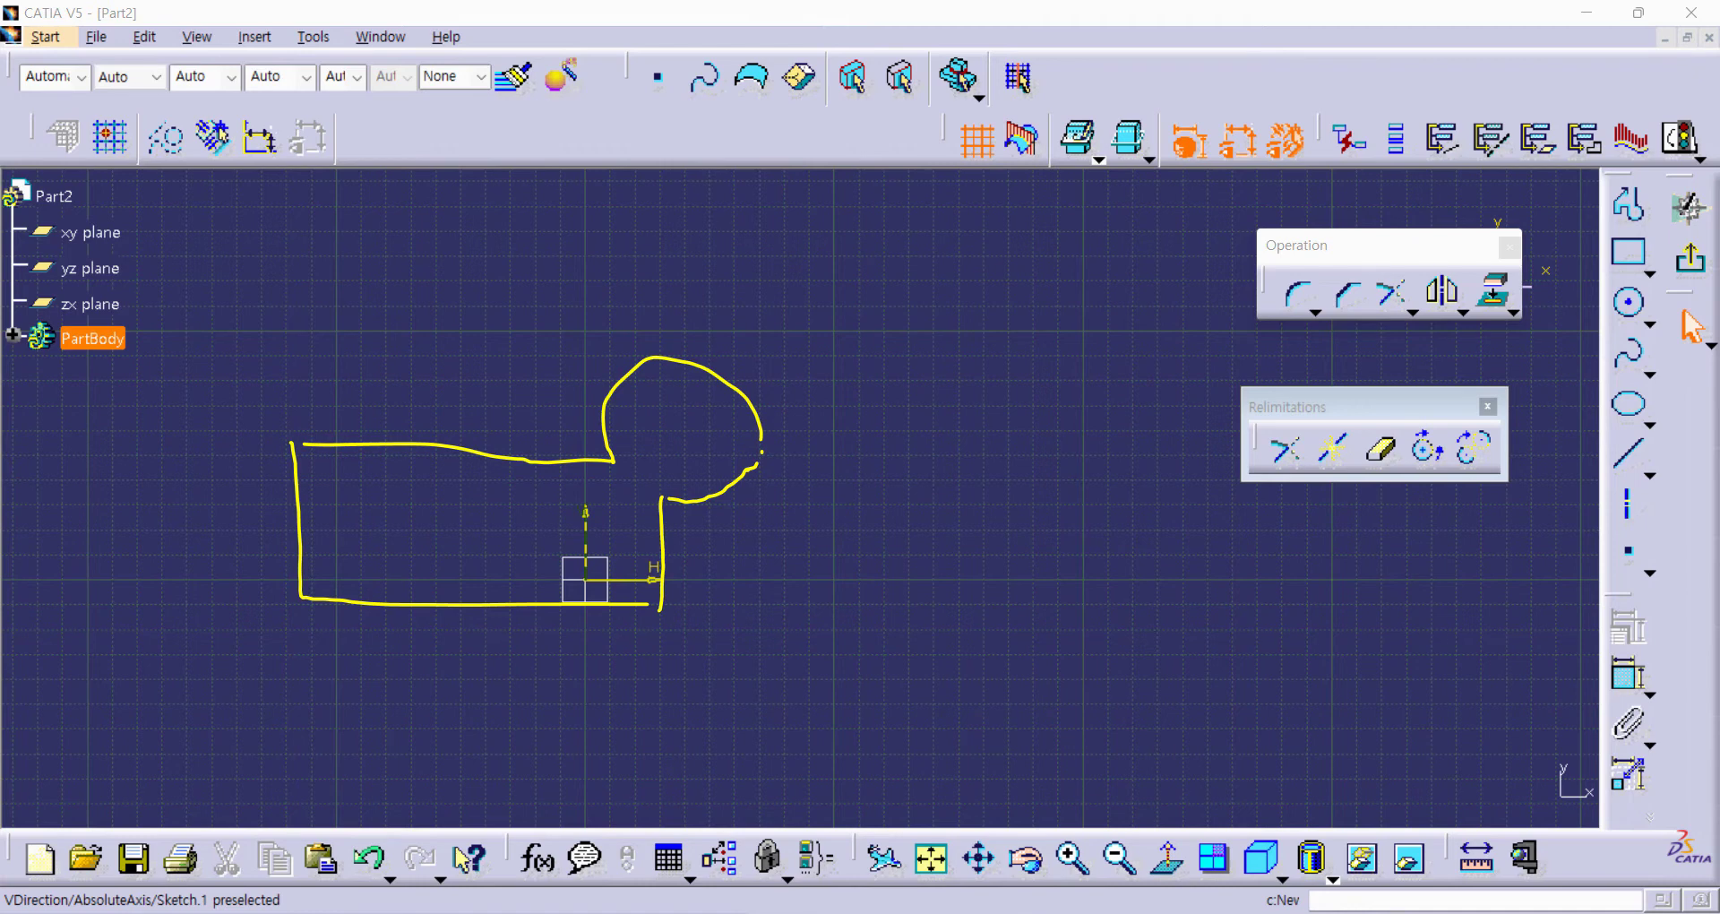
{"action": "mouse_move", "coordinate": [865, 443]}
{"action": "left_mouse_down"}
{"action": "mouse_move", "coordinate": [864, 557]}
{"action": "mouse_move", "coordinate": [1004, 606]}
{"action": "mouse_move", "coordinate": [1174, 597]}
{"action": "mouse_move", "coordinate": [1038, 440]}
{"action": "mouse_move", "coordinate": [1187, 469]}
{"action": "mouse_move", "coordinate": [1176, 602]}
{"action": "left_mouse_up"}
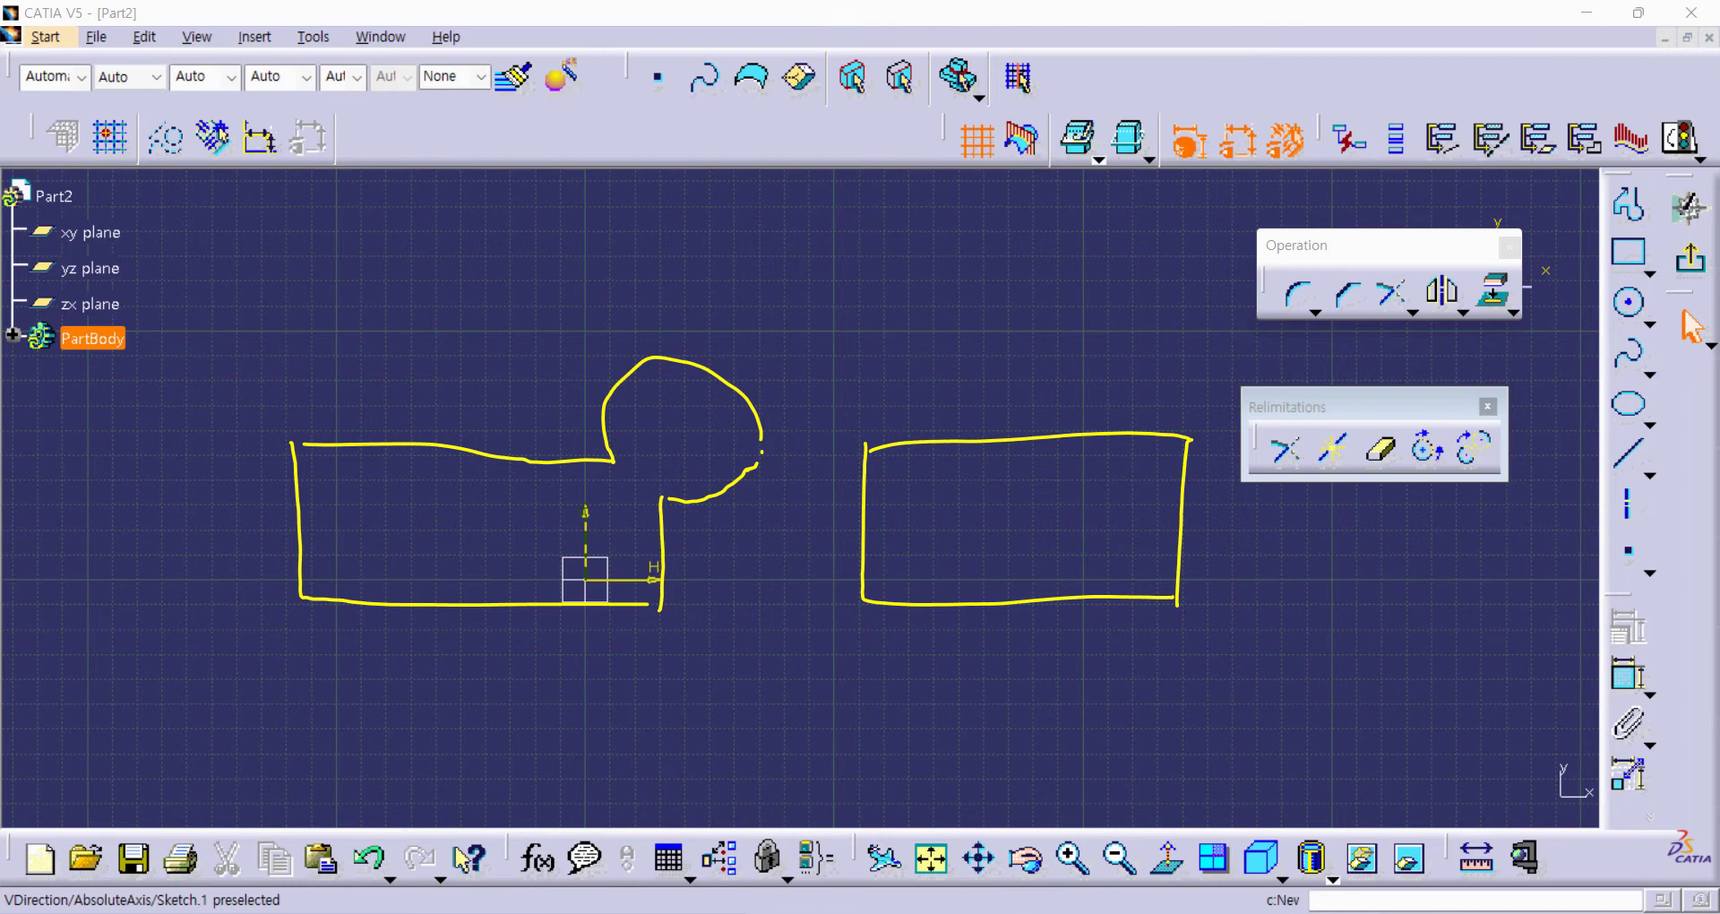
{"action": "mouse_move", "coordinate": [1119, 388]}
{"action": "left_mouse_down"}
{"action": "mouse_move", "coordinate": [1110, 423]}
{"action": "mouse_move", "coordinate": [1174, 497]}
{"action": "mouse_move", "coordinate": [1247, 479]}
{"action": "mouse_move", "coordinate": [1270, 442]}
{"action": "left_mouse_up"}
{"action": "mouse_move", "coordinate": [1146, 369]}
{"action": "left_mouse_down"}
{"action": "mouse_move", "coordinate": [1253, 403]}
{"action": "mouse_move", "coordinate": [1262, 466]}
{"action": "left_mouse_up"}
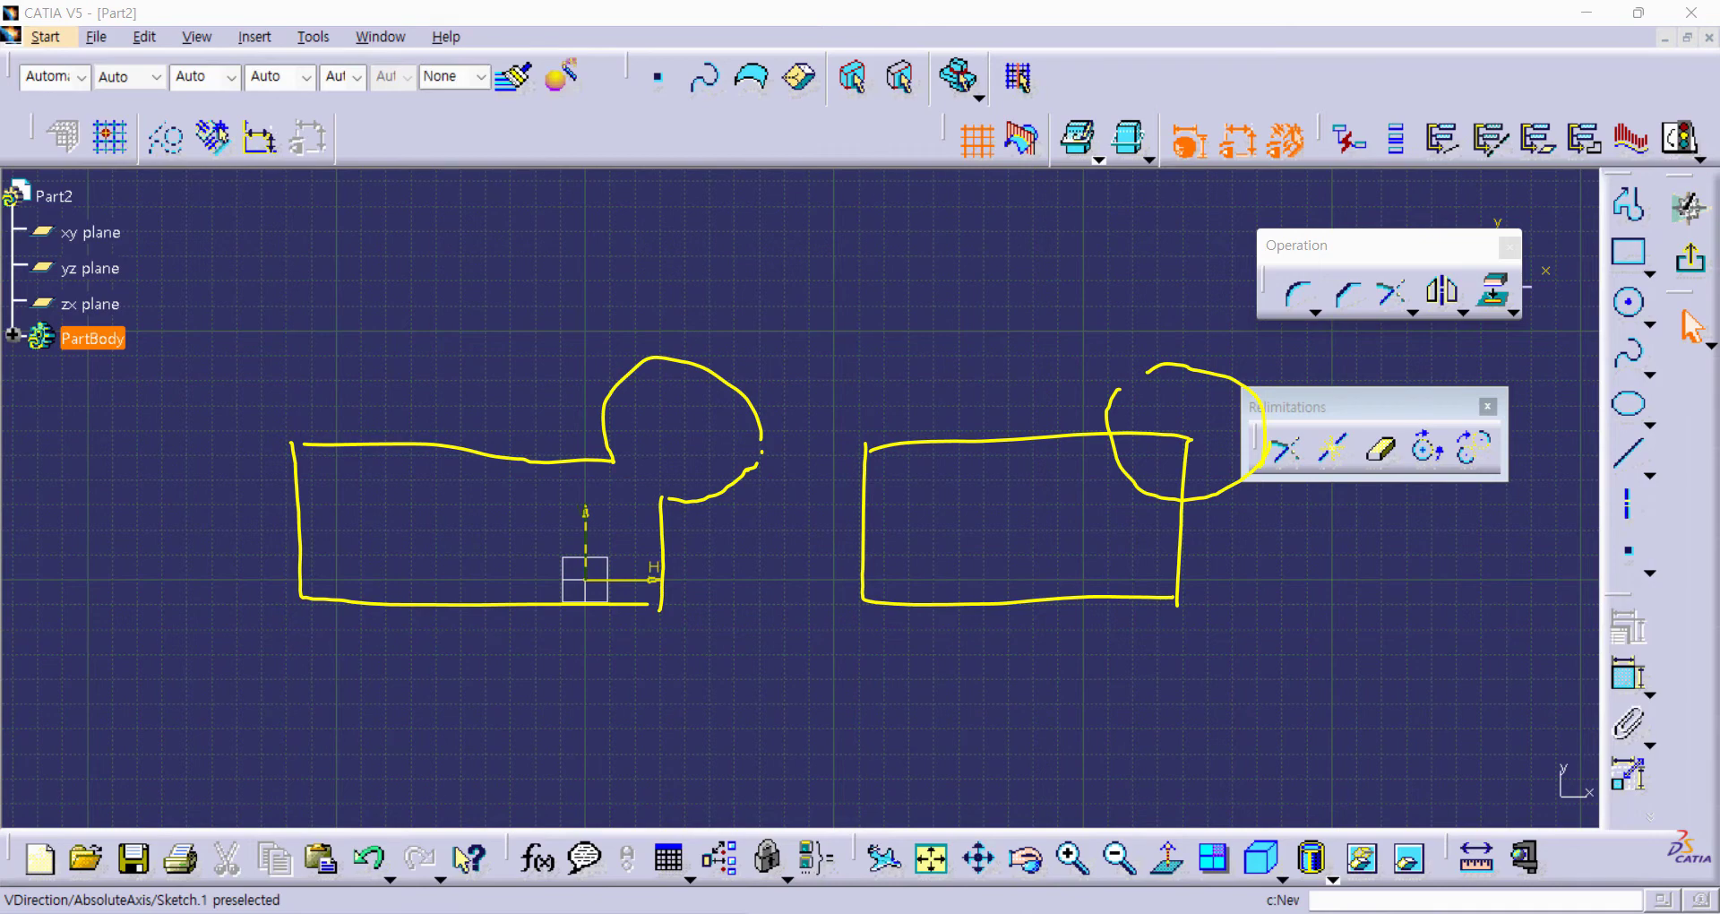
{"action": "mouse_move", "coordinate": [1146, 433]}
{"action": "left_mouse_down"}
{"action": "mouse_move", "coordinate": [1195, 444]}
{"action": "mouse_move", "coordinate": [1186, 434]}
{"action": "mouse_move", "coordinate": [1180, 498]}
{"action": "left_mouse_up"}
{"action": "mouse_move", "coordinate": [1116, 438]}
{"action": "left_mouse_down"}
{"action": "mouse_move", "coordinate": [1145, 491]}
{"action": "mouse_move", "coordinate": [1183, 507]}
{"action": "left_mouse_up"}
Step: Sketch a wide horizontal rectangle above and to the right of the sketch origin
{"action": "left_click_drag", "start_coordinate": [1330, 395], "coordinate": [1348, 371]}
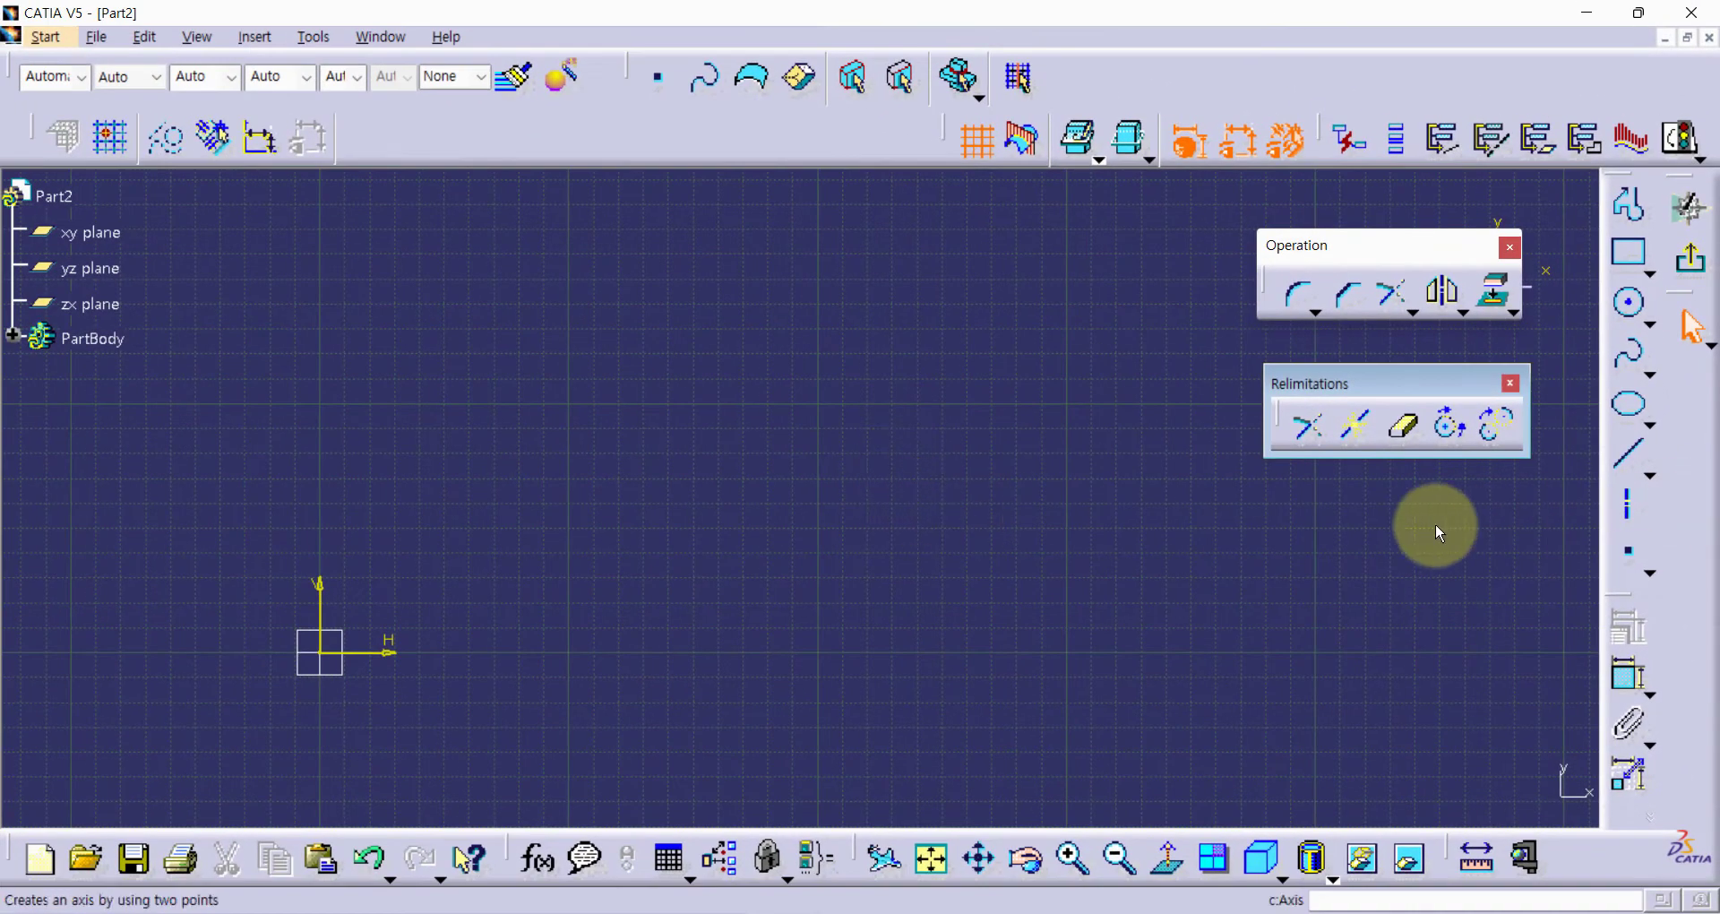
{"action": "left_click", "coordinate": [1630, 253]}
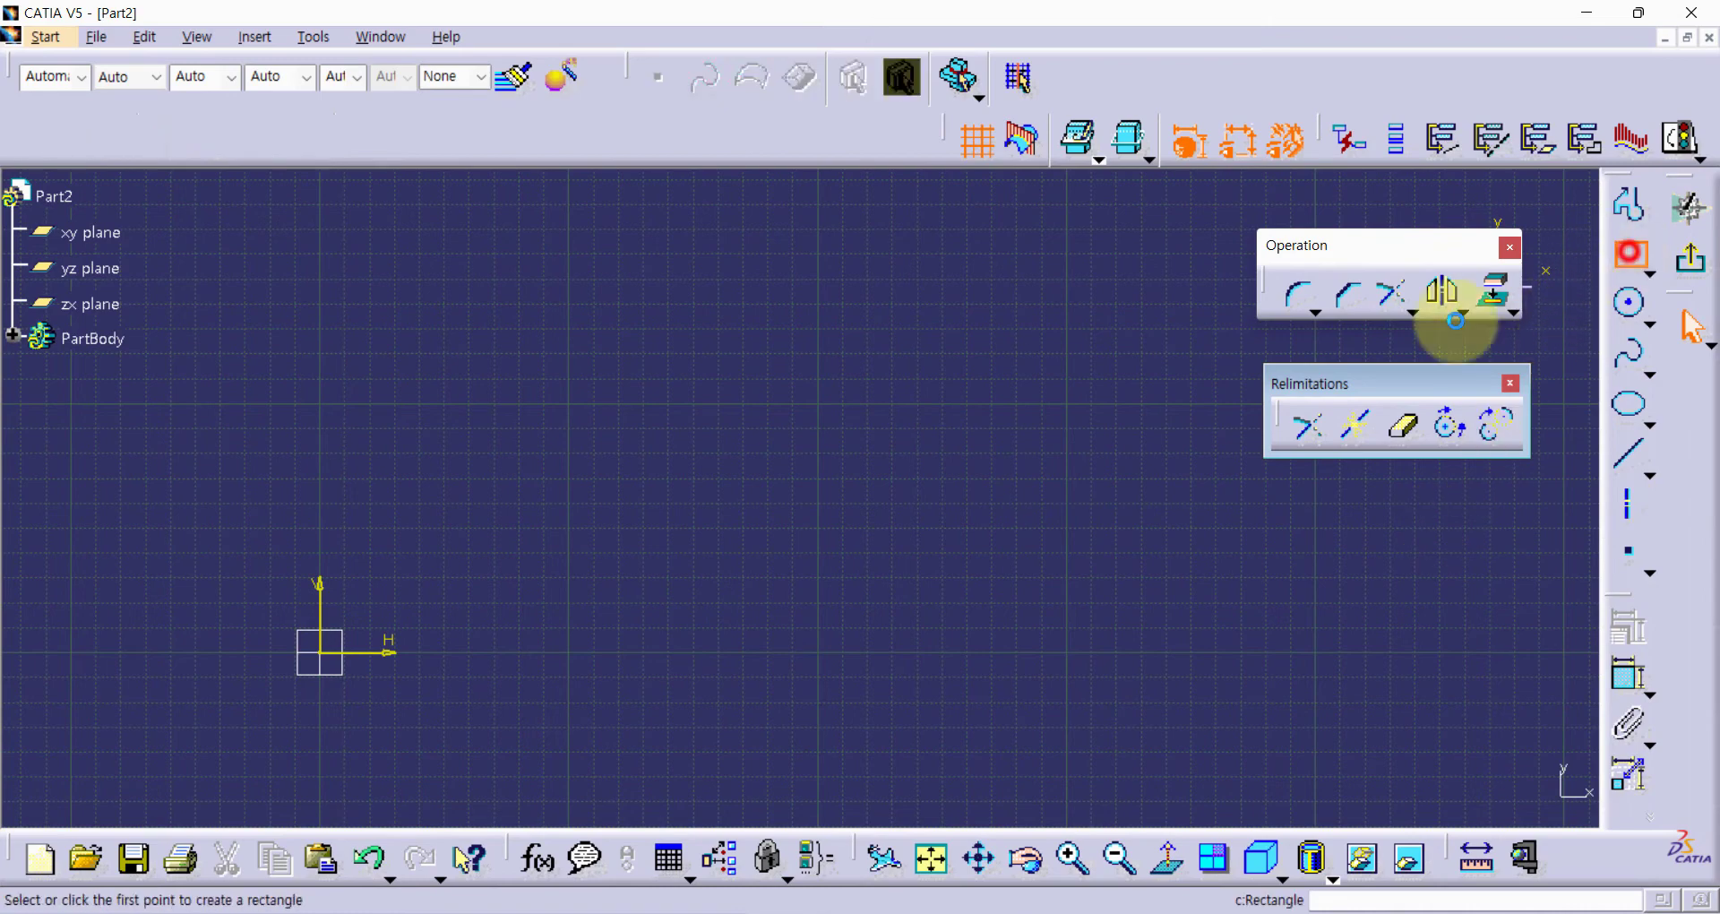
{"action": "left_click", "coordinate": [405, 615]}
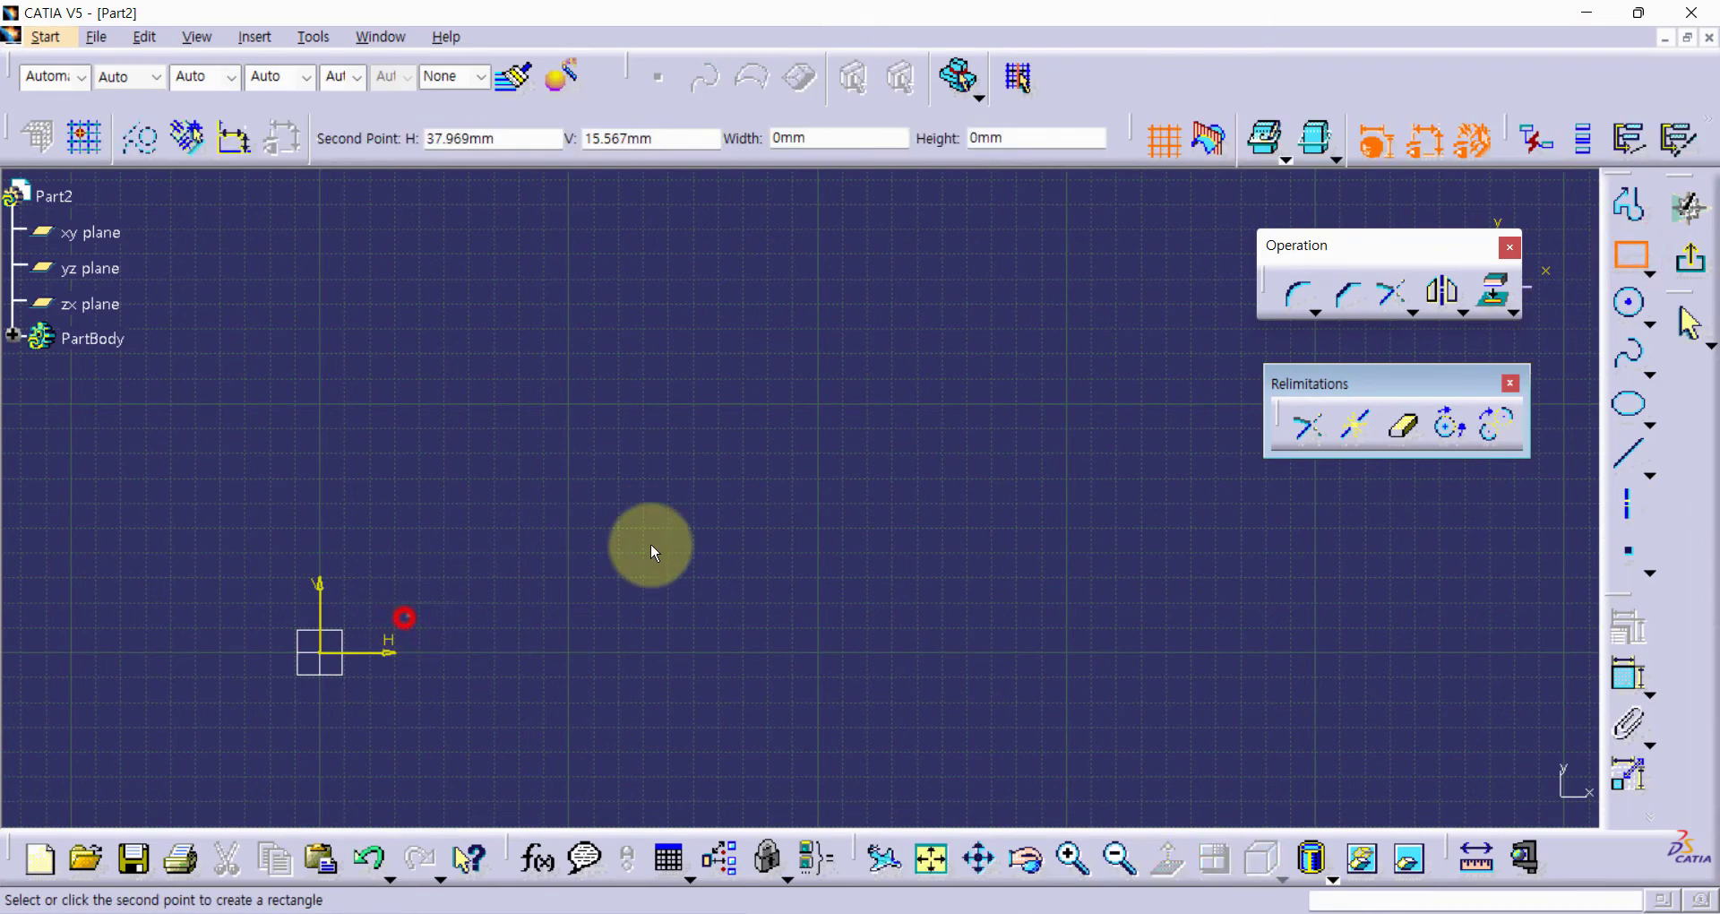
{"action": "left_click", "coordinate": [832, 434]}
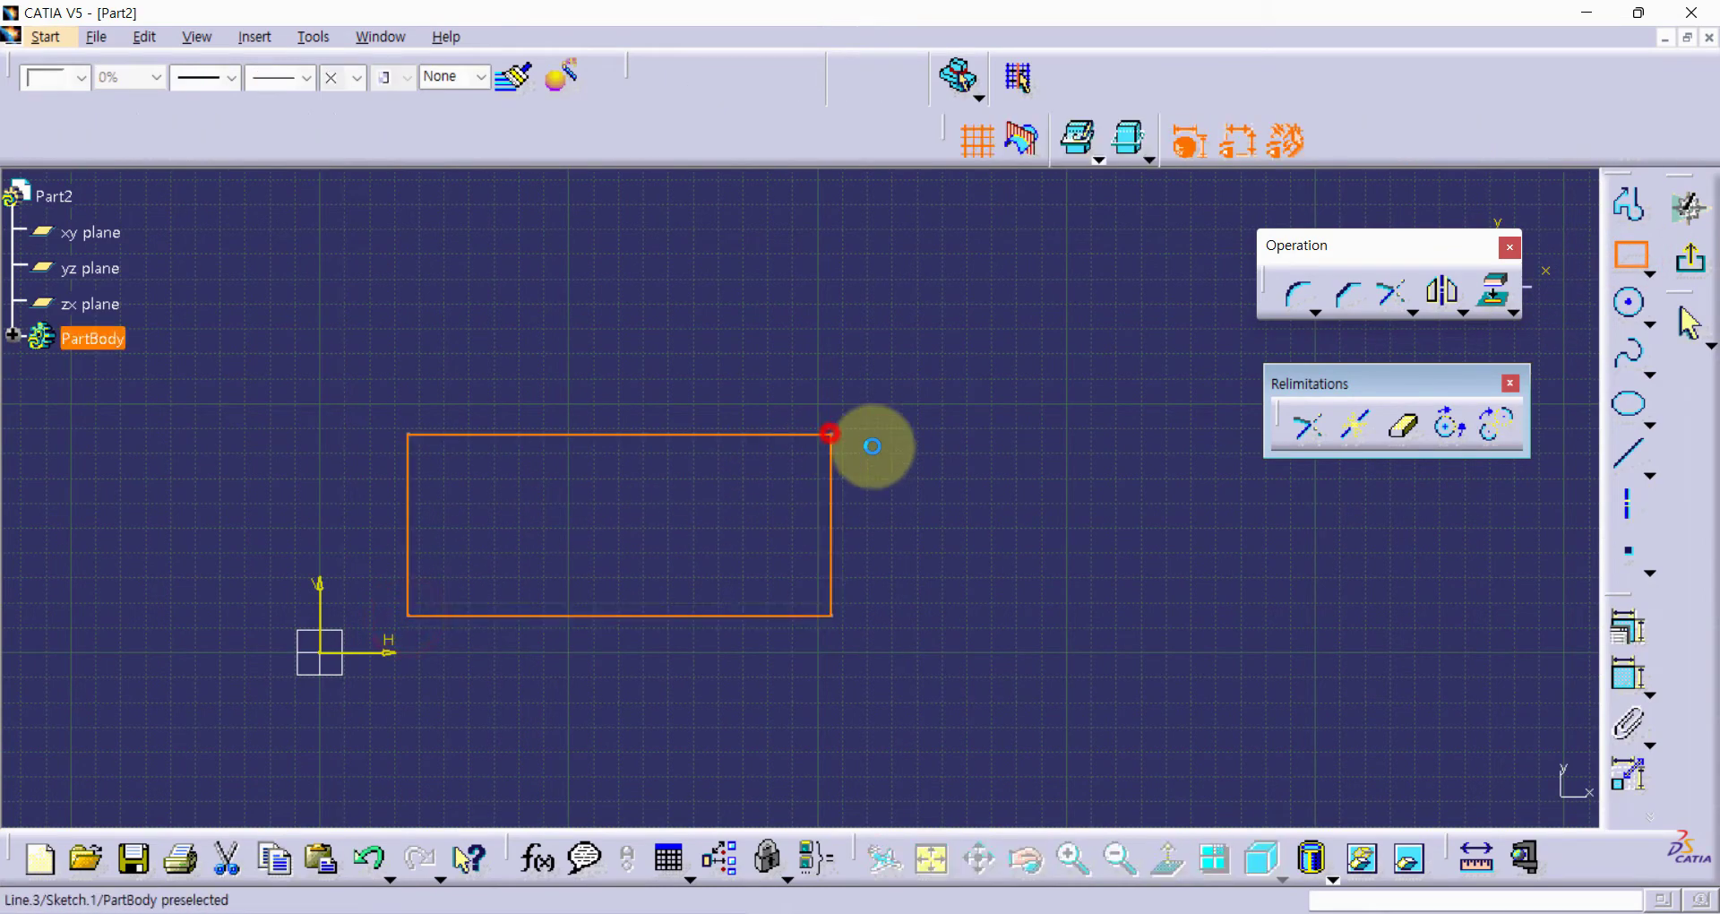
Step: Sketch a circle centred just inside the rectangle's upper-right corner, overlapping its top and right edges
{"action": "left_click", "coordinate": [1630, 303]}
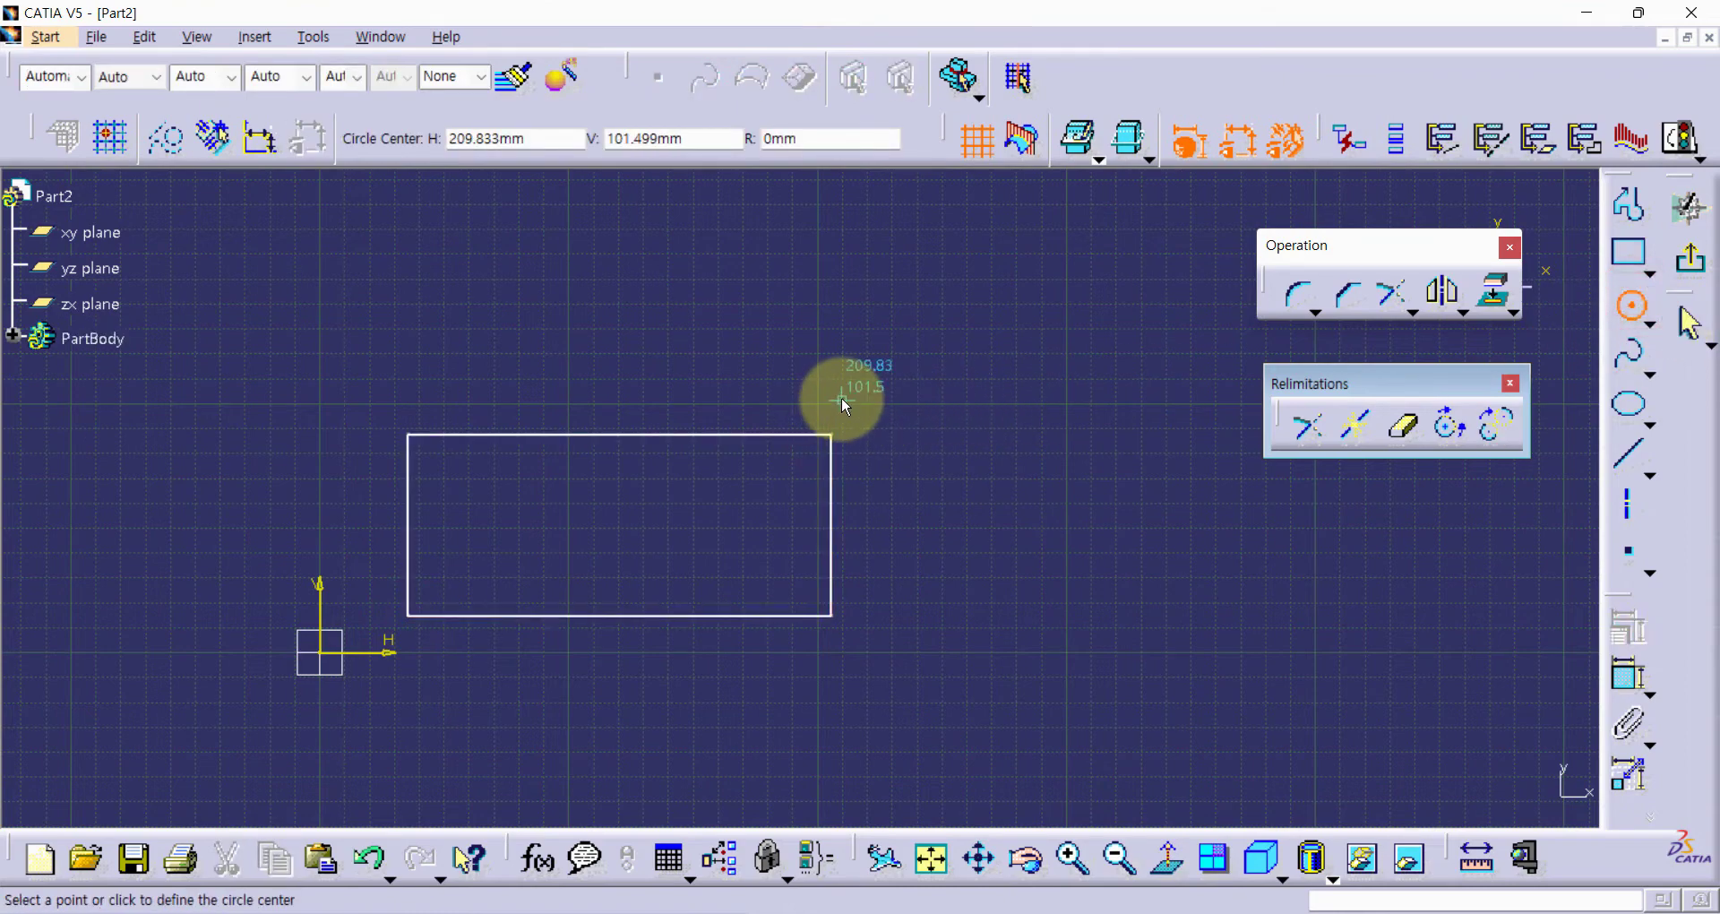
{"action": "left_click", "coordinate": [813, 454]}
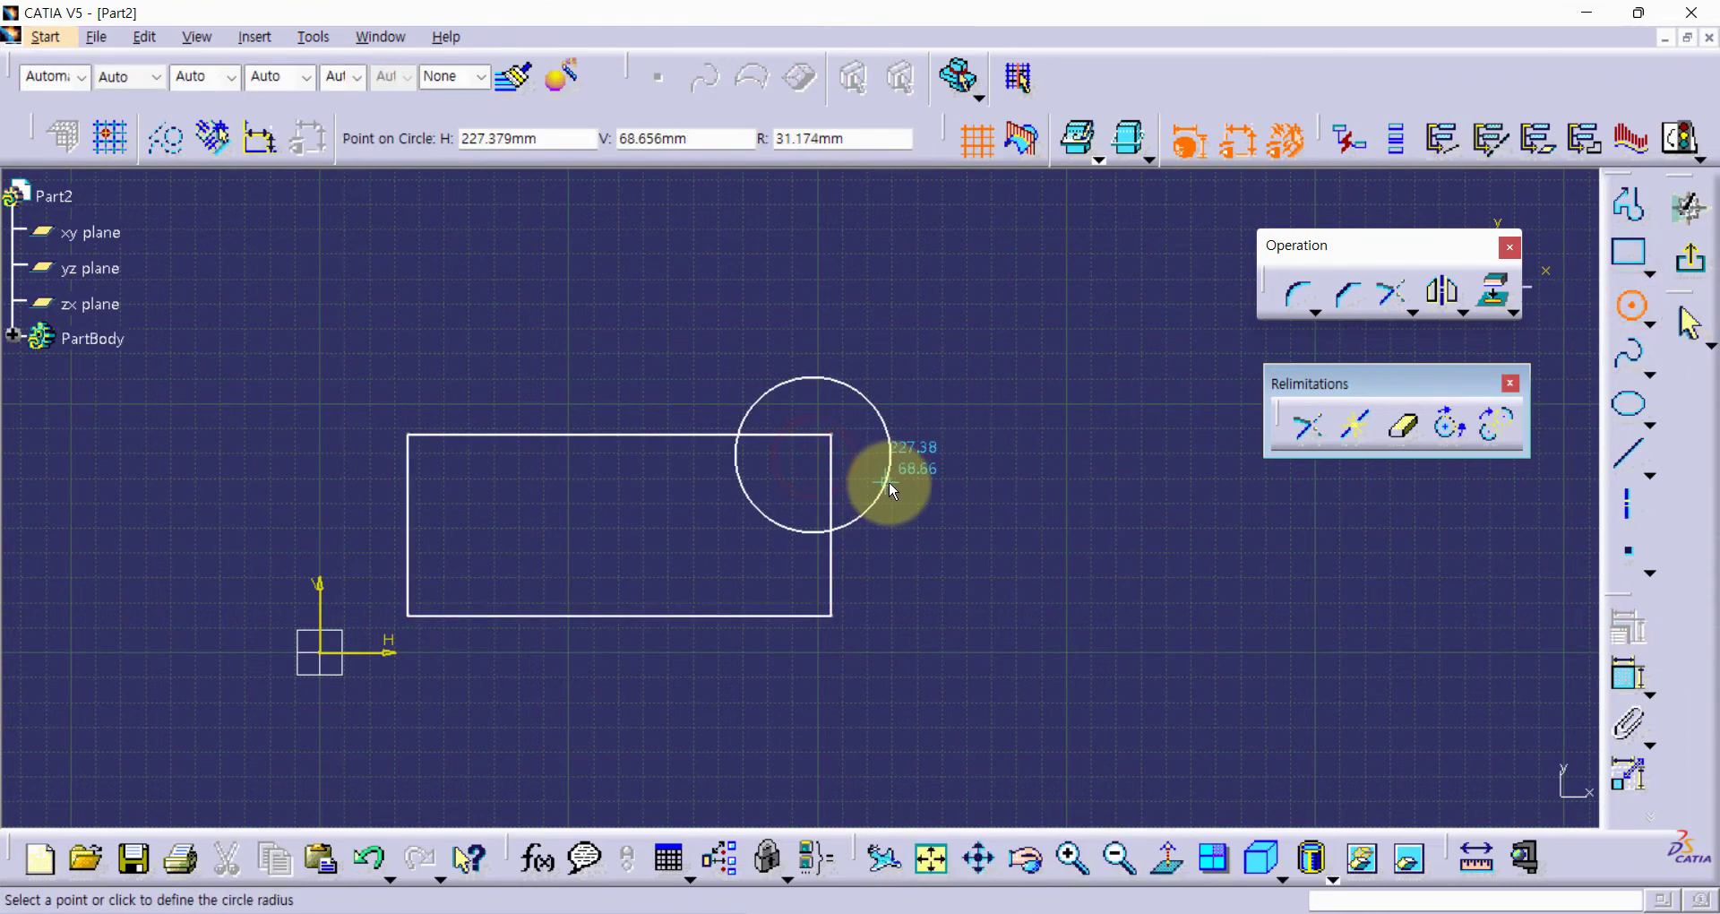
{"action": "left_click", "coordinate": [892, 481]}
{"action": "left_click", "coordinate": [990, 535]}
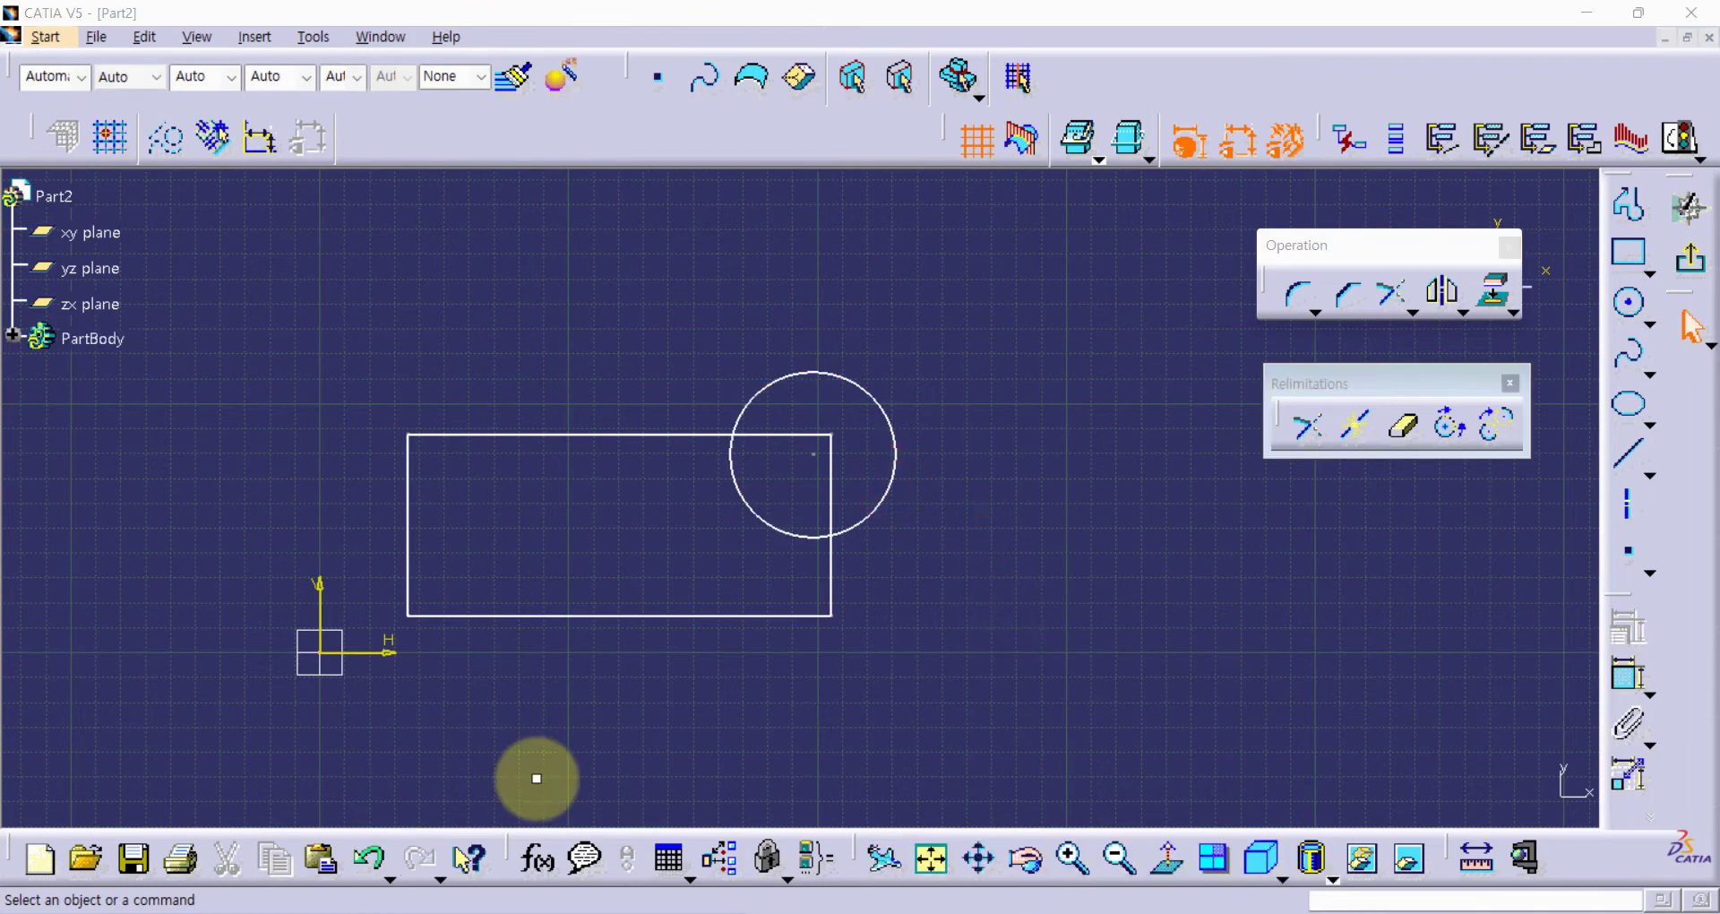
{"action": "mouse_move", "coordinate": [390, 442]}
{"action": "left_mouse_down"}
{"action": "mouse_move", "coordinate": [395, 595]}
{"action": "mouse_move", "coordinate": [445, 631]}
{"action": "mouse_move", "coordinate": [795, 638]}
{"action": "mouse_move", "coordinate": [839, 550]}
{"action": "mouse_move", "coordinate": [453, 421]}
{"action": "mouse_move", "coordinate": [717, 414]}
{"action": "mouse_move", "coordinate": [817, 352]}
{"action": "mouse_move", "coordinate": [904, 410]}
{"action": "mouse_move", "coordinate": [879, 509]}
{"action": "mouse_move", "coordinate": [834, 552]}
{"action": "left_mouse_up"}
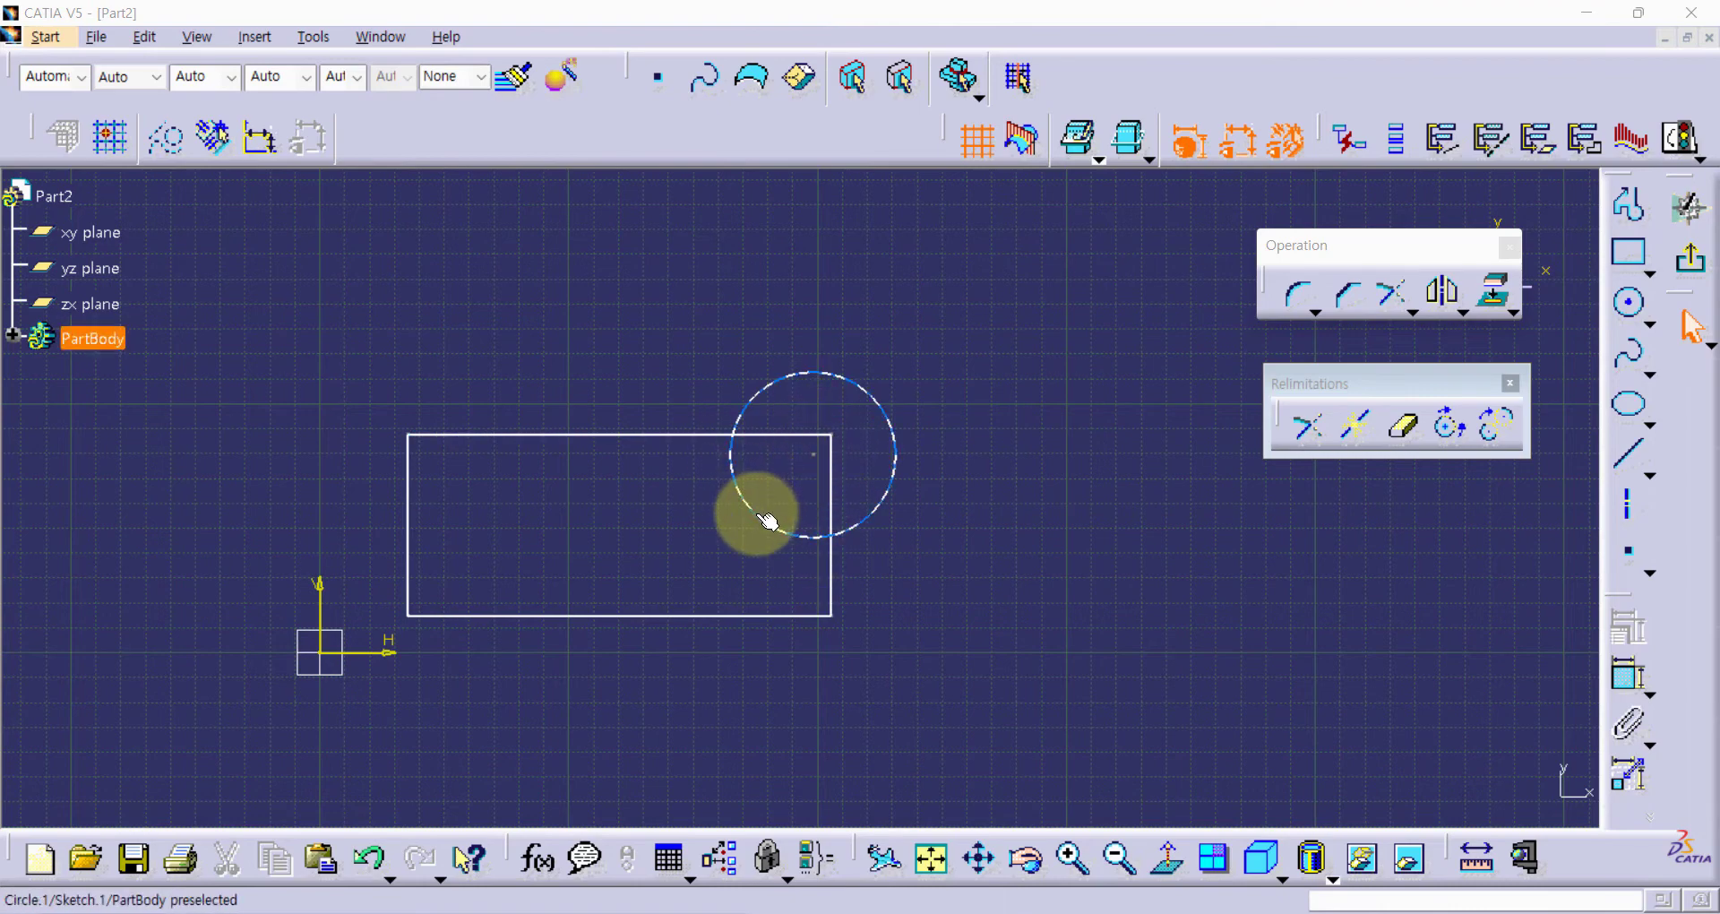
Step: Quick Trim the portions of the rectangle's top and right edges that lie inside the circle
{"action": "left_click", "coordinate": [1408, 429]}
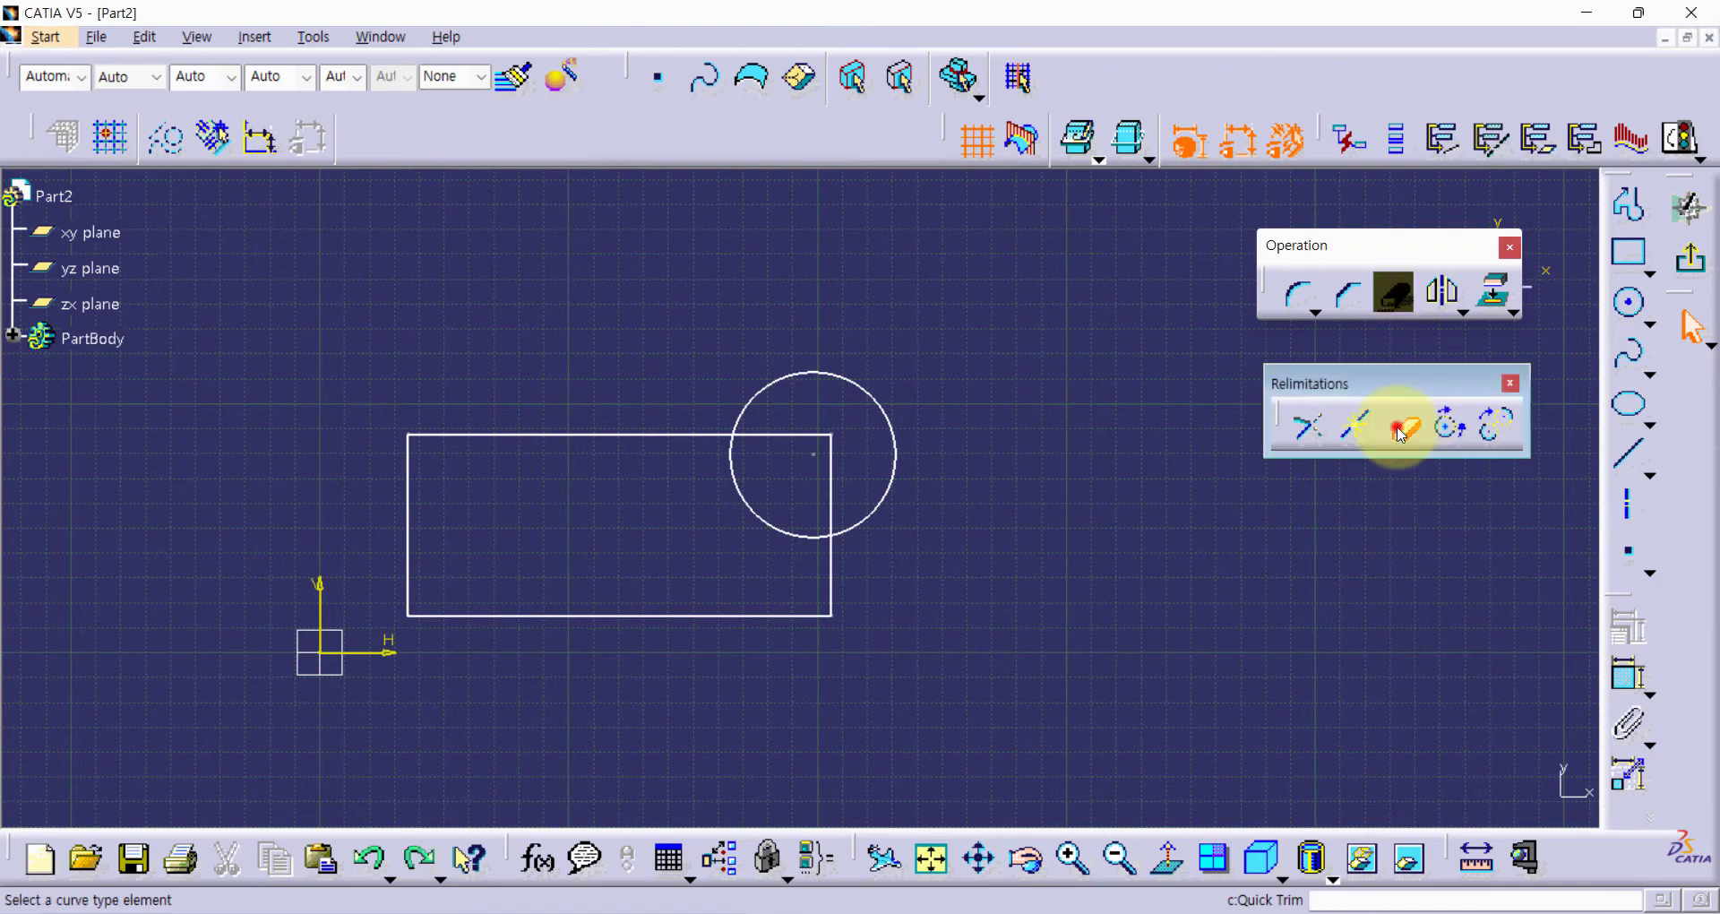
{"action": "left_click", "coordinate": [785, 438]}
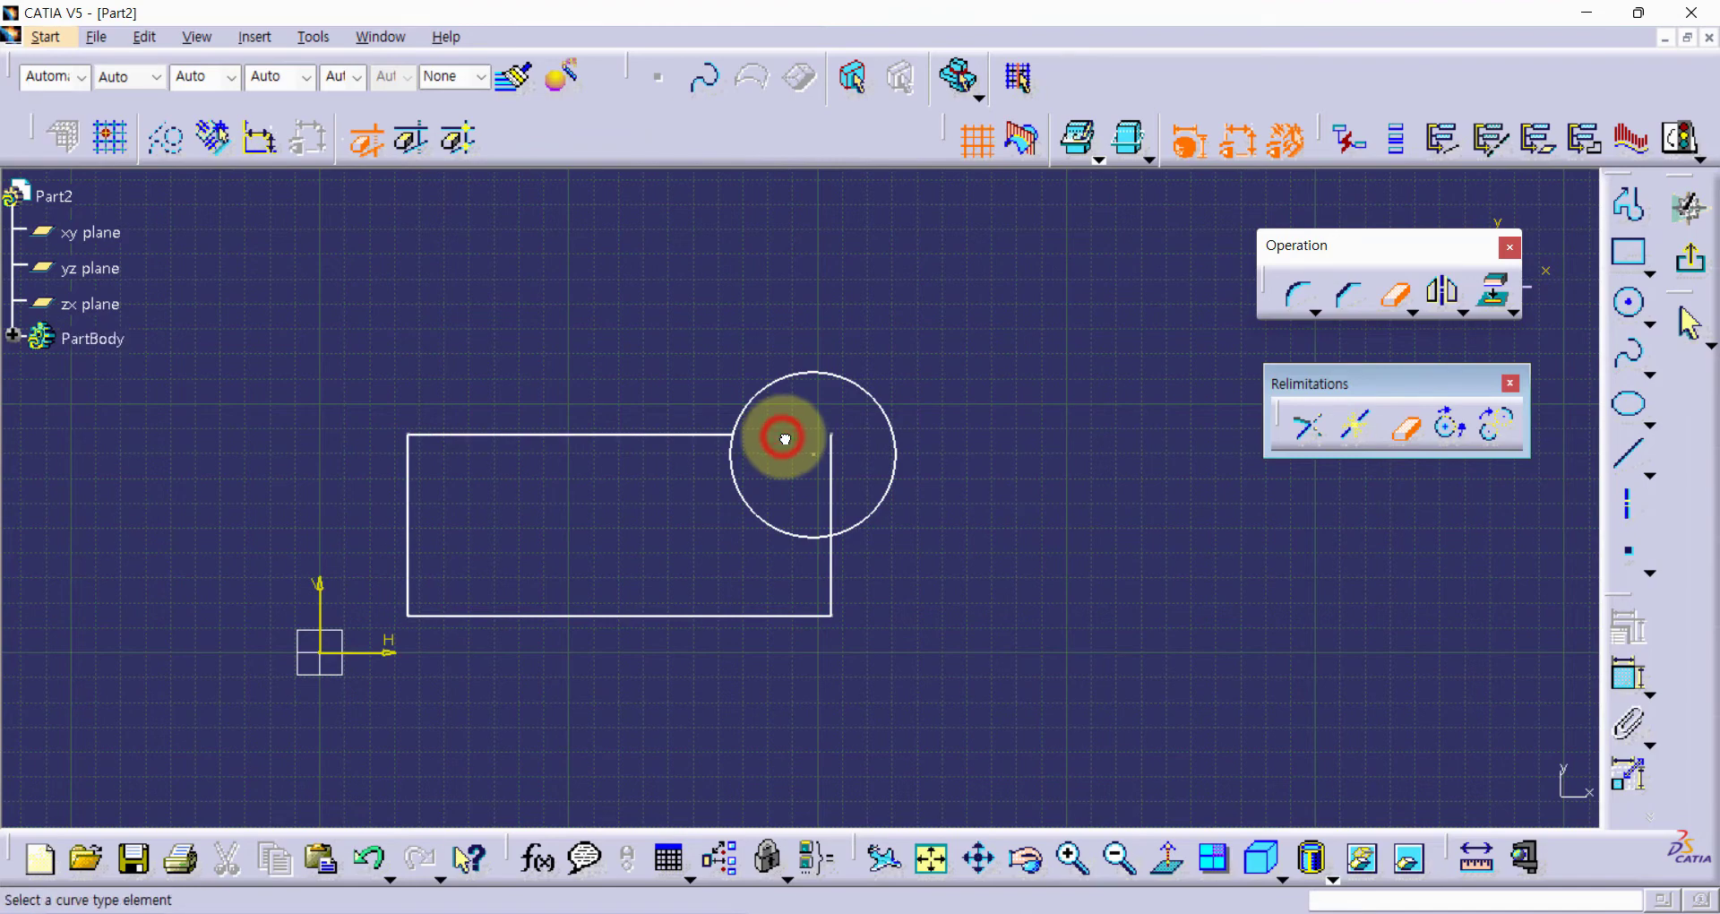
{"action": "left_click", "coordinate": [825, 493]}
Step: Quick Trim the circle's arc inside the rectangle, leave the tool and undo that trim
{"action": "left_click", "coordinate": [775, 524]}
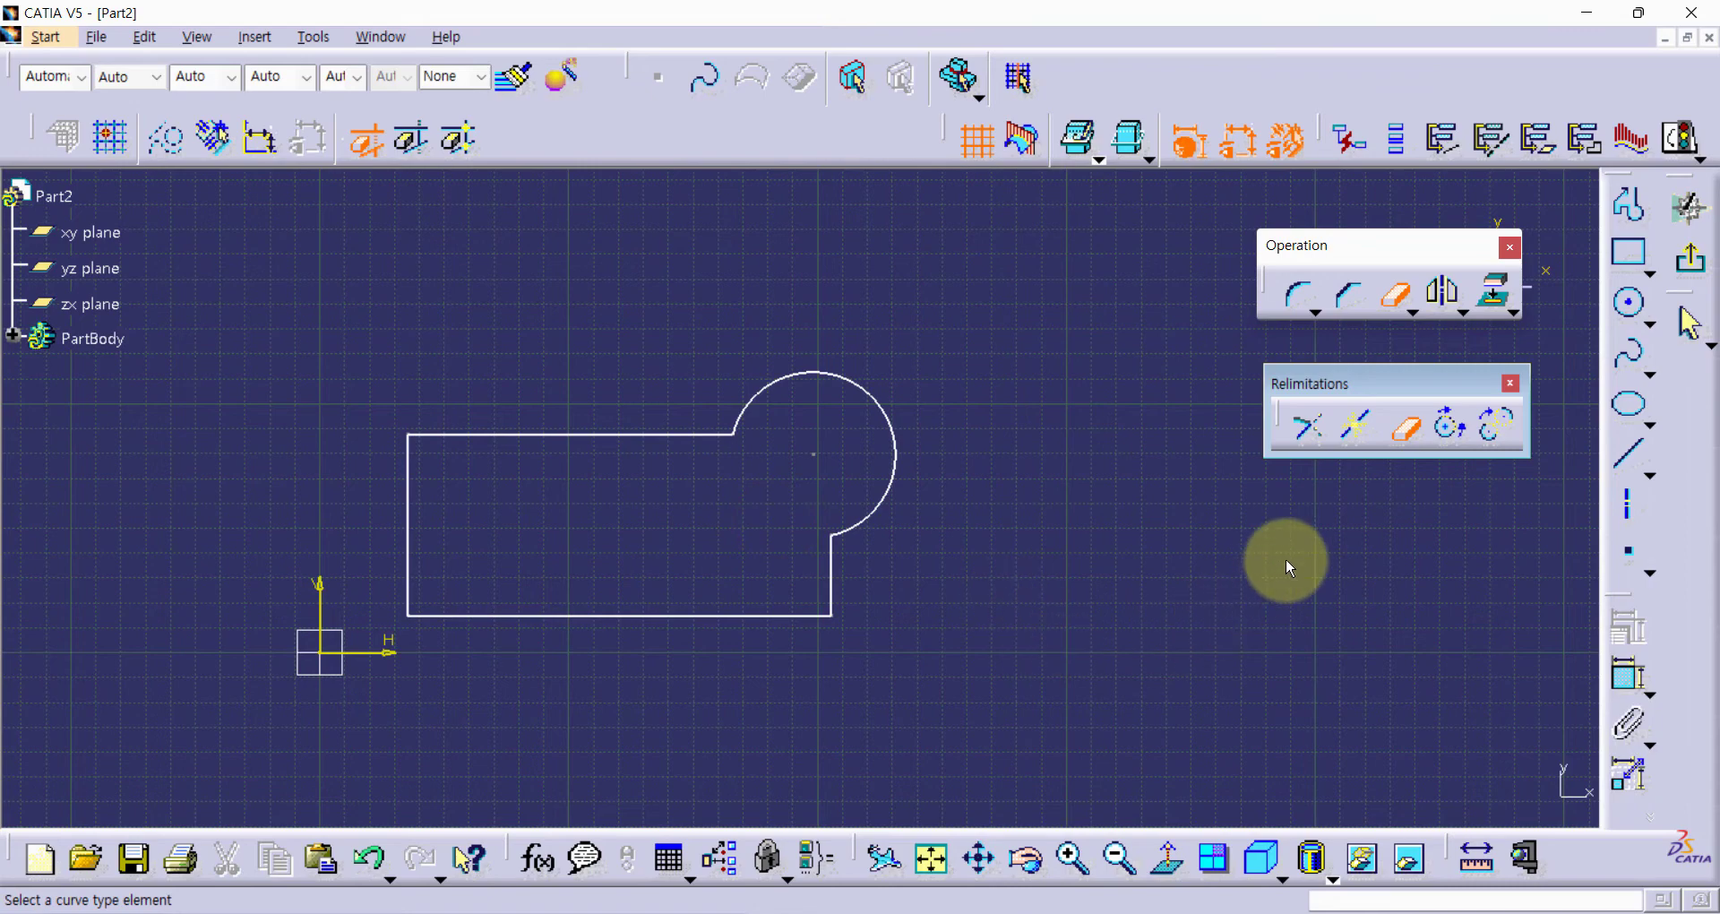
{"action": "left_click", "coordinate": [1389, 428]}
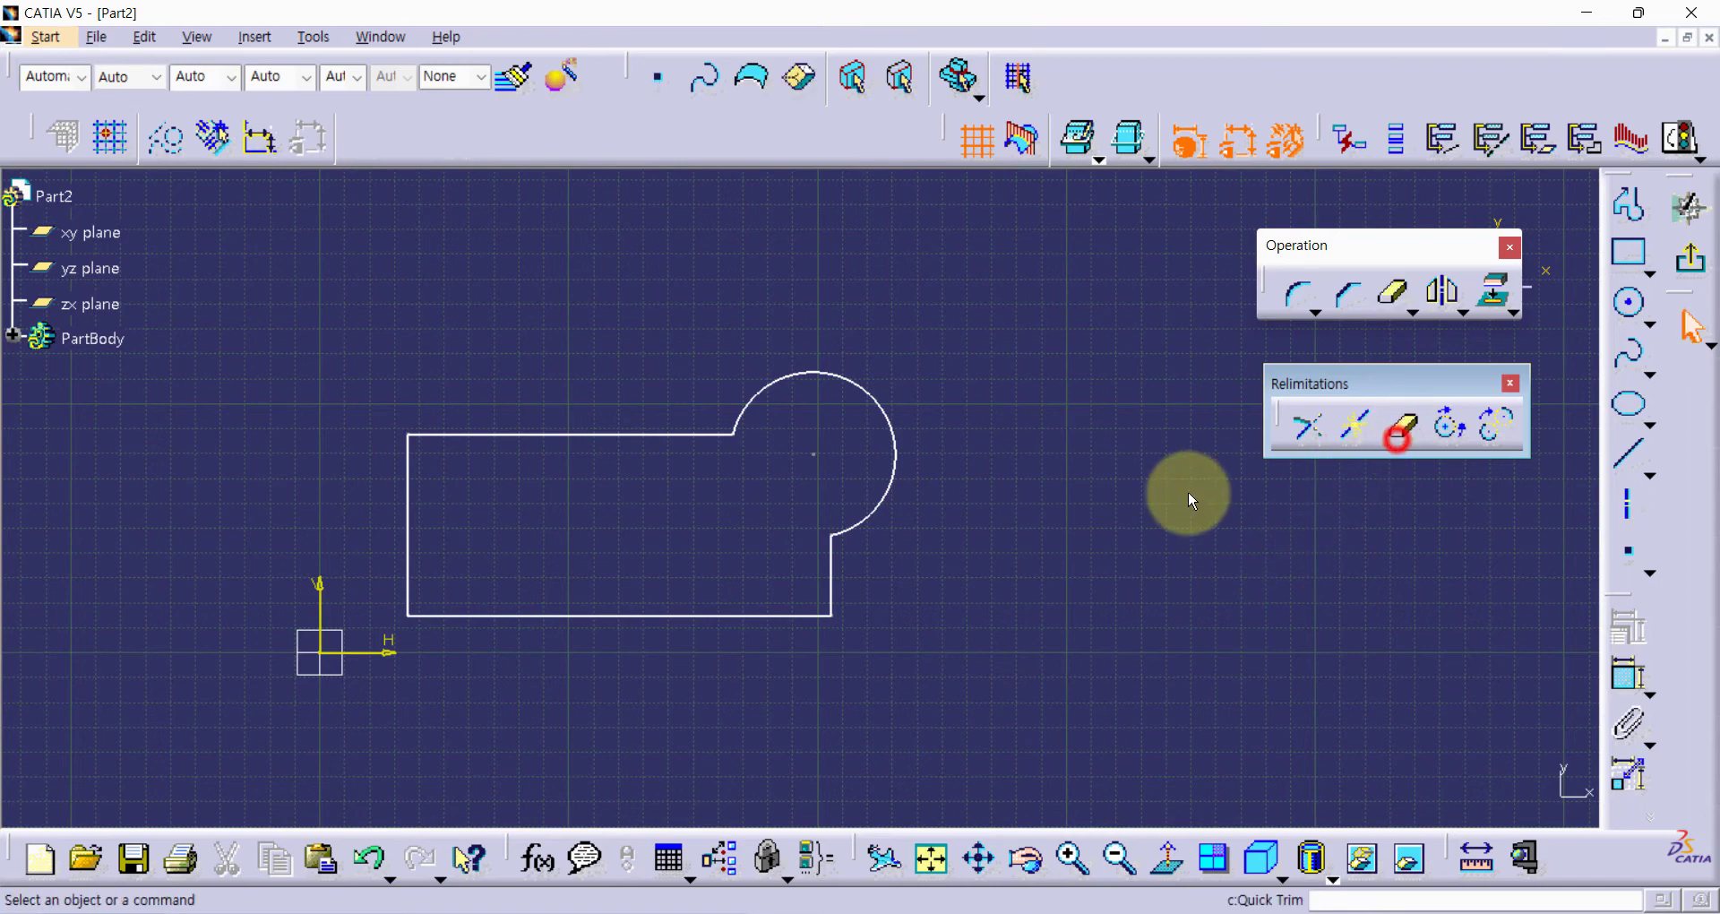
{"action": "key", "text": "ctrl+z"}
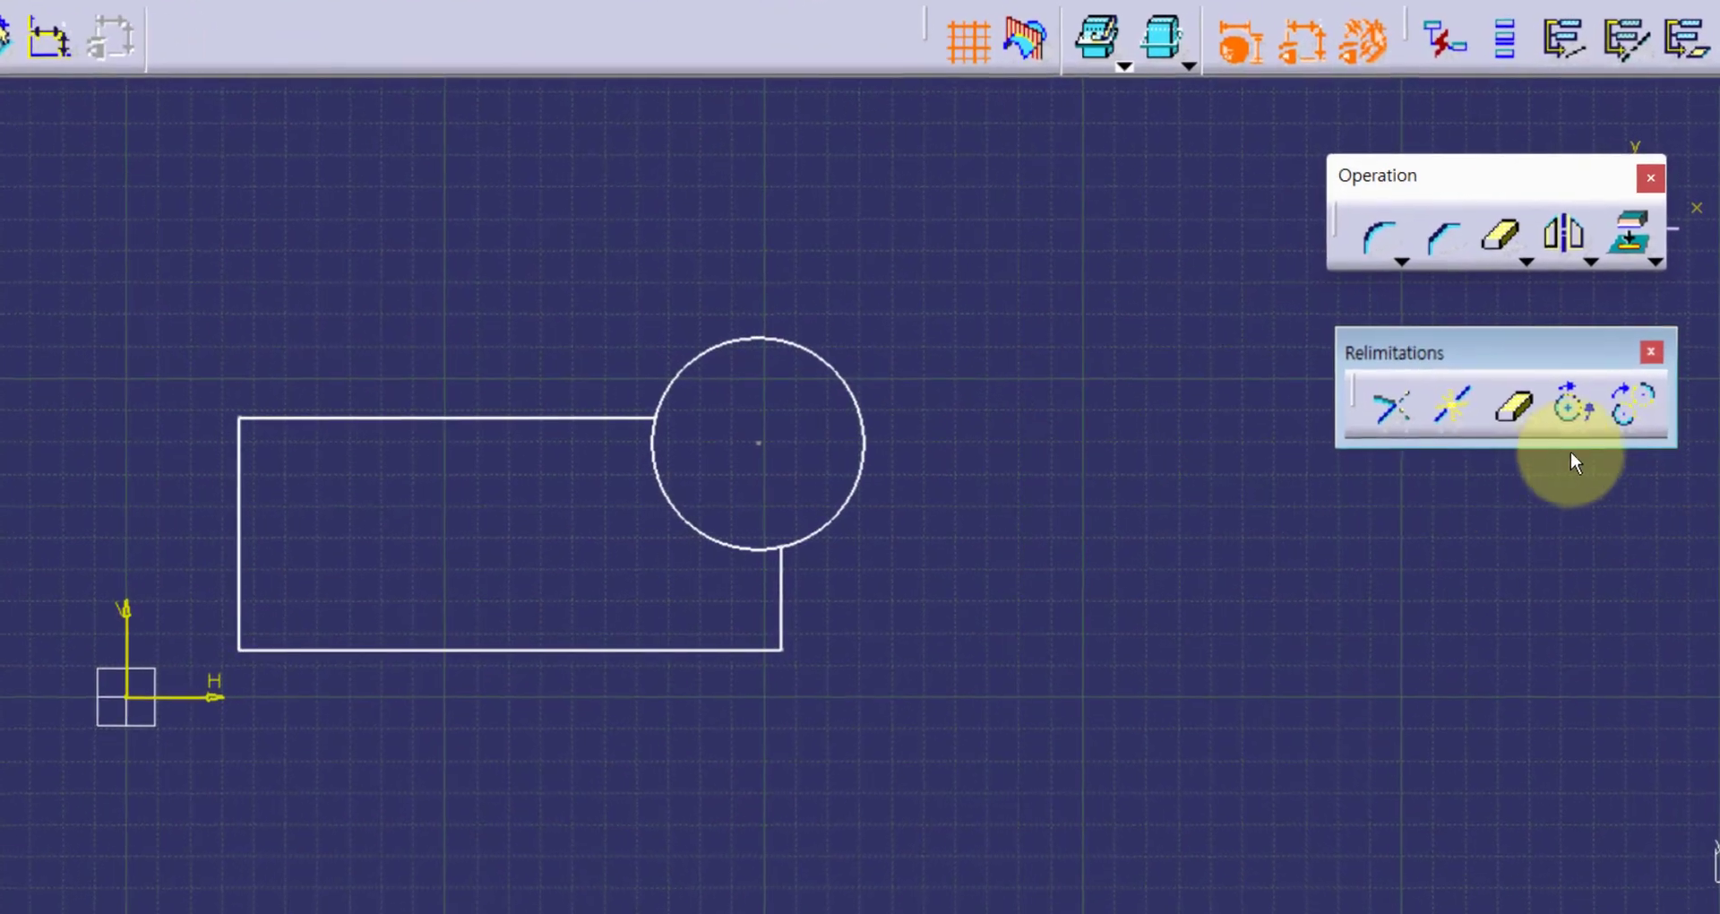
Step: Remove the circle's arc inside the rectangle with Quick Trim, leaving one continuous outer profile
{"action": "left_click", "coordinate": [1521, 405]}
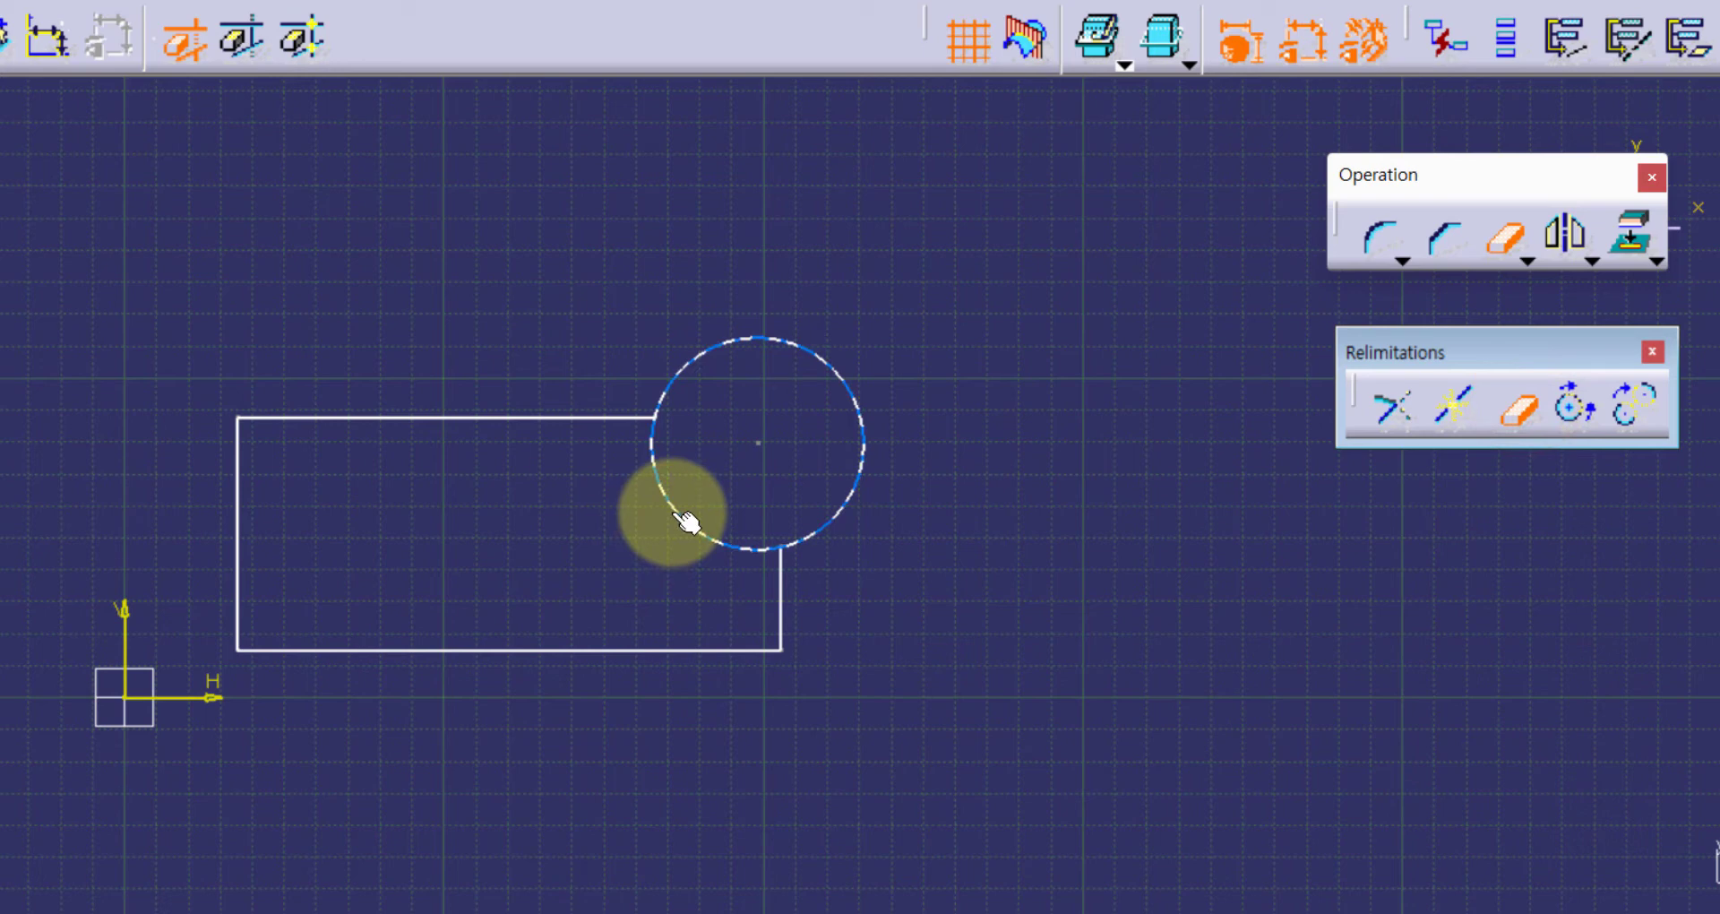
{"action": "left_click", "coordinate": [656, 418]}
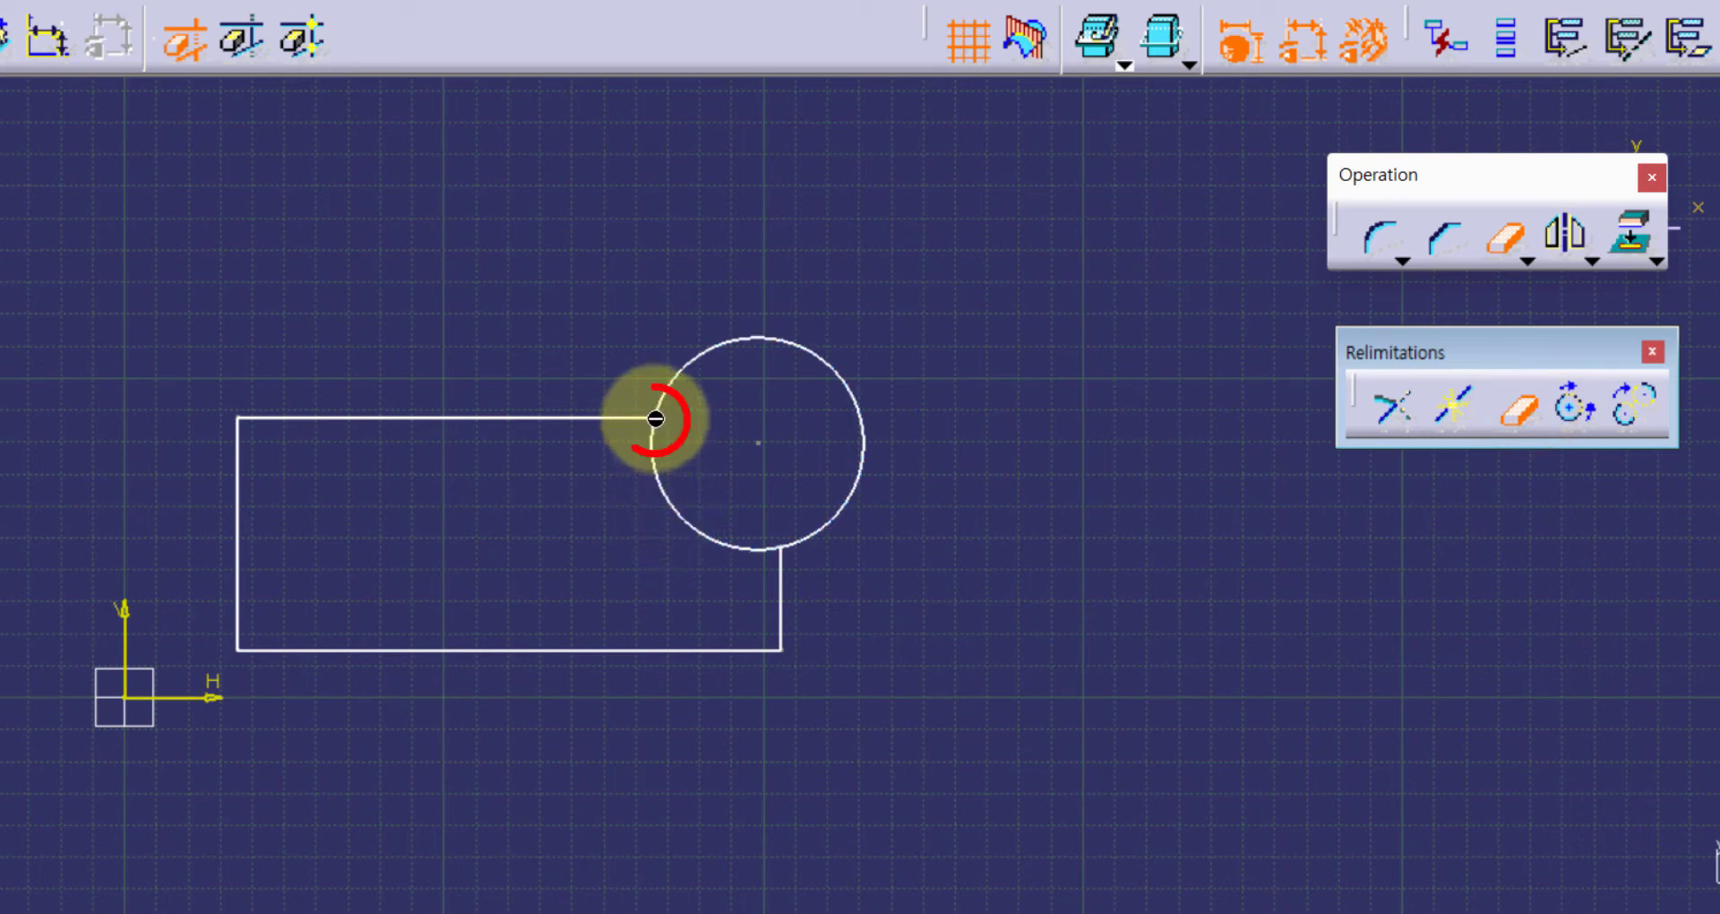
{"action": "left_click", "coordinate": [785, 545]}
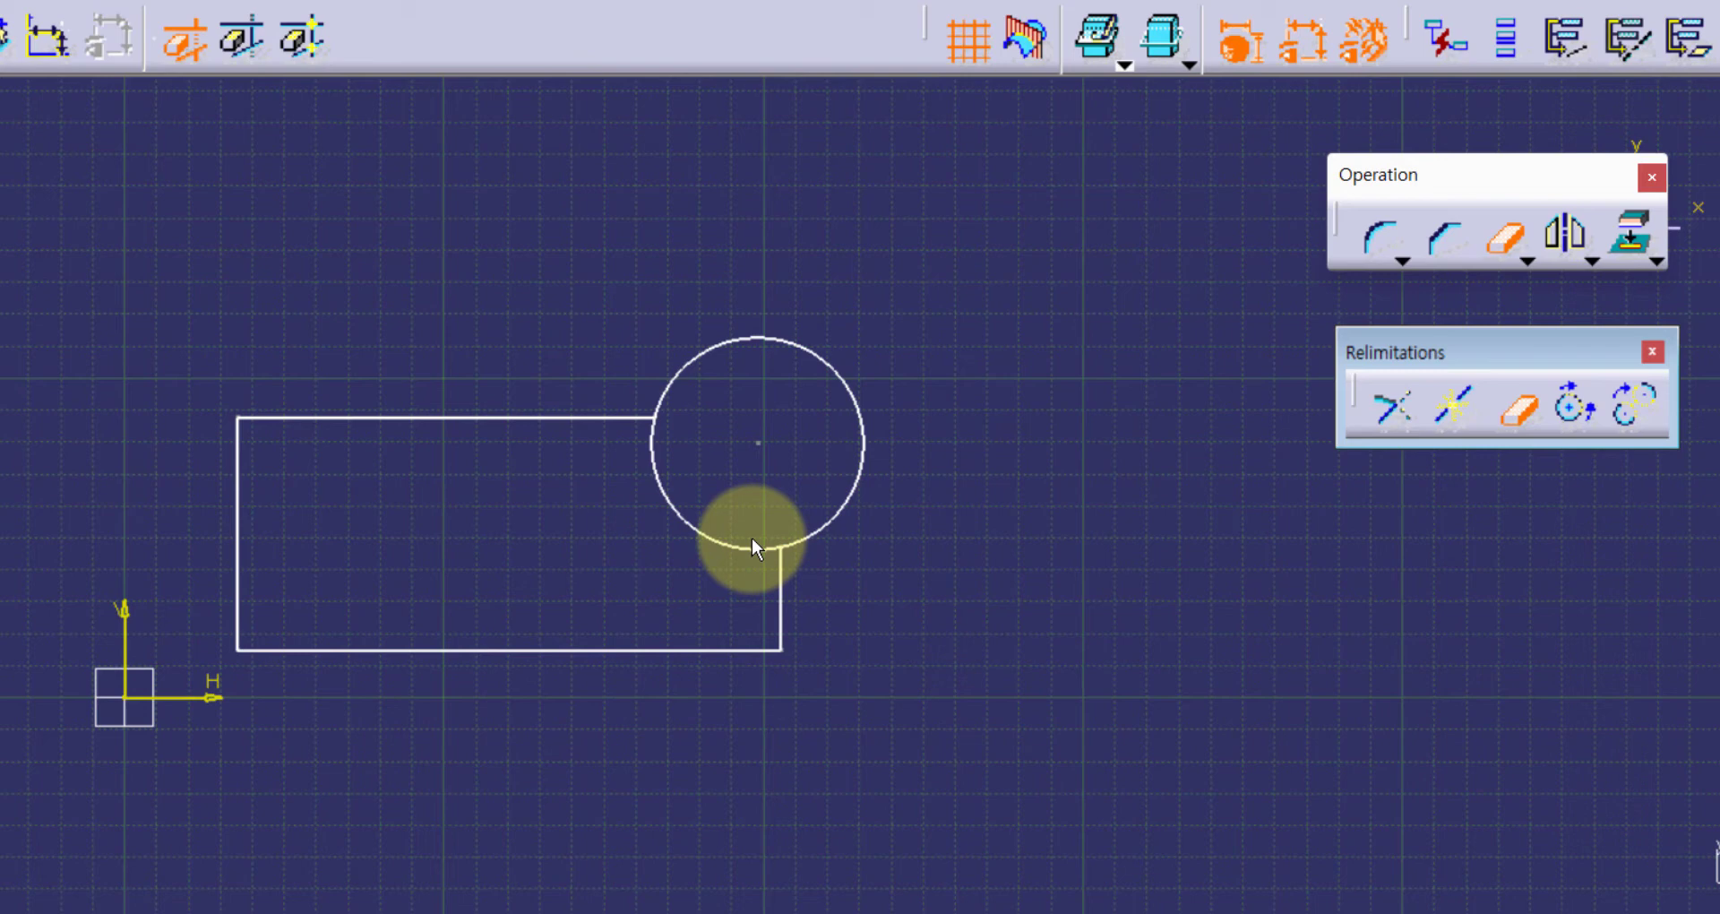
{"action": "left_click", "coordinate": [688, 522]}
{"action": "left_click", "coordinate": [1172, 586]}
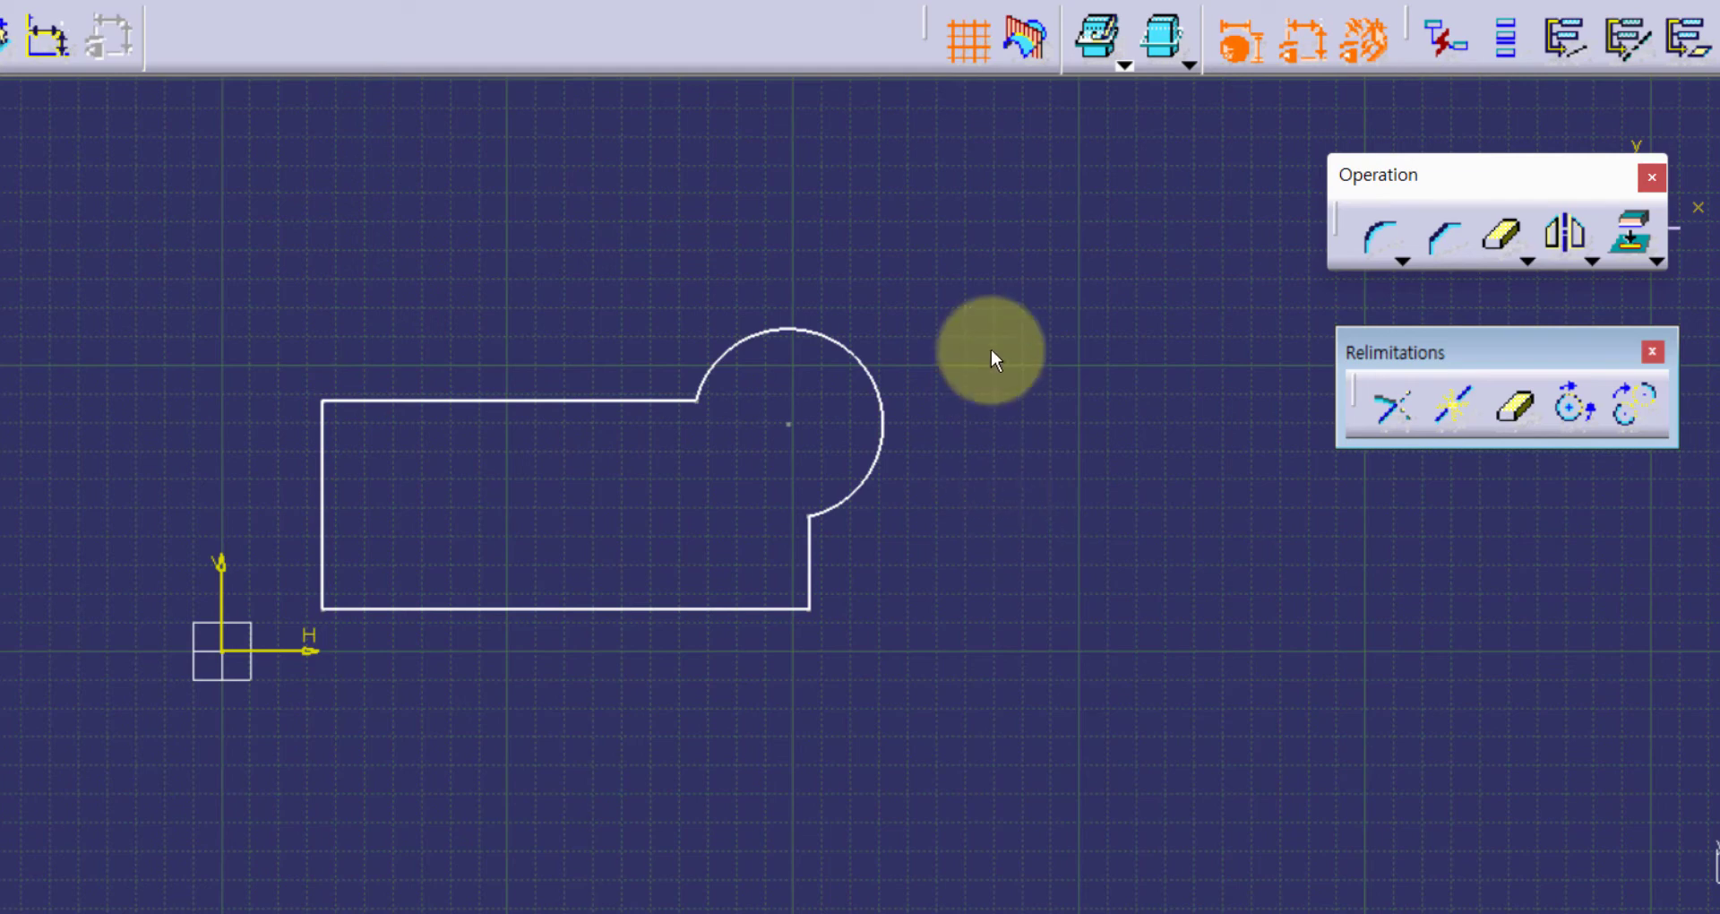
{"action": "left_click", "coordinate": [1373, 235]}
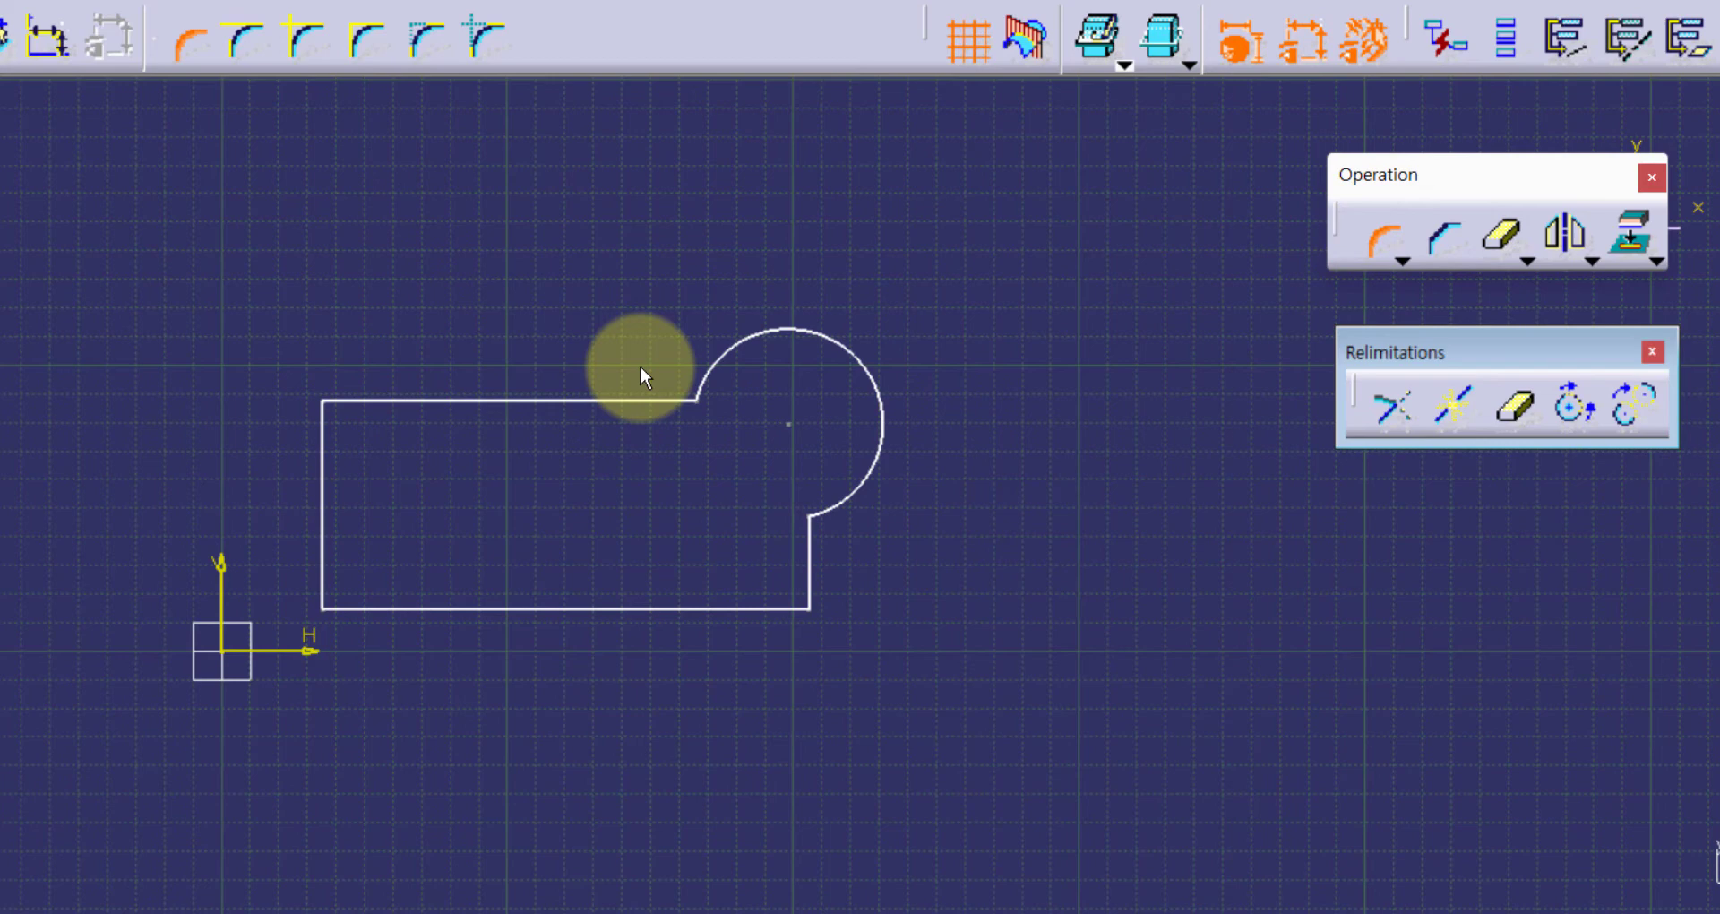
{"action": "left_click_drag", "start_coordinate": [647, 394], "coordinate": [841, 556]}
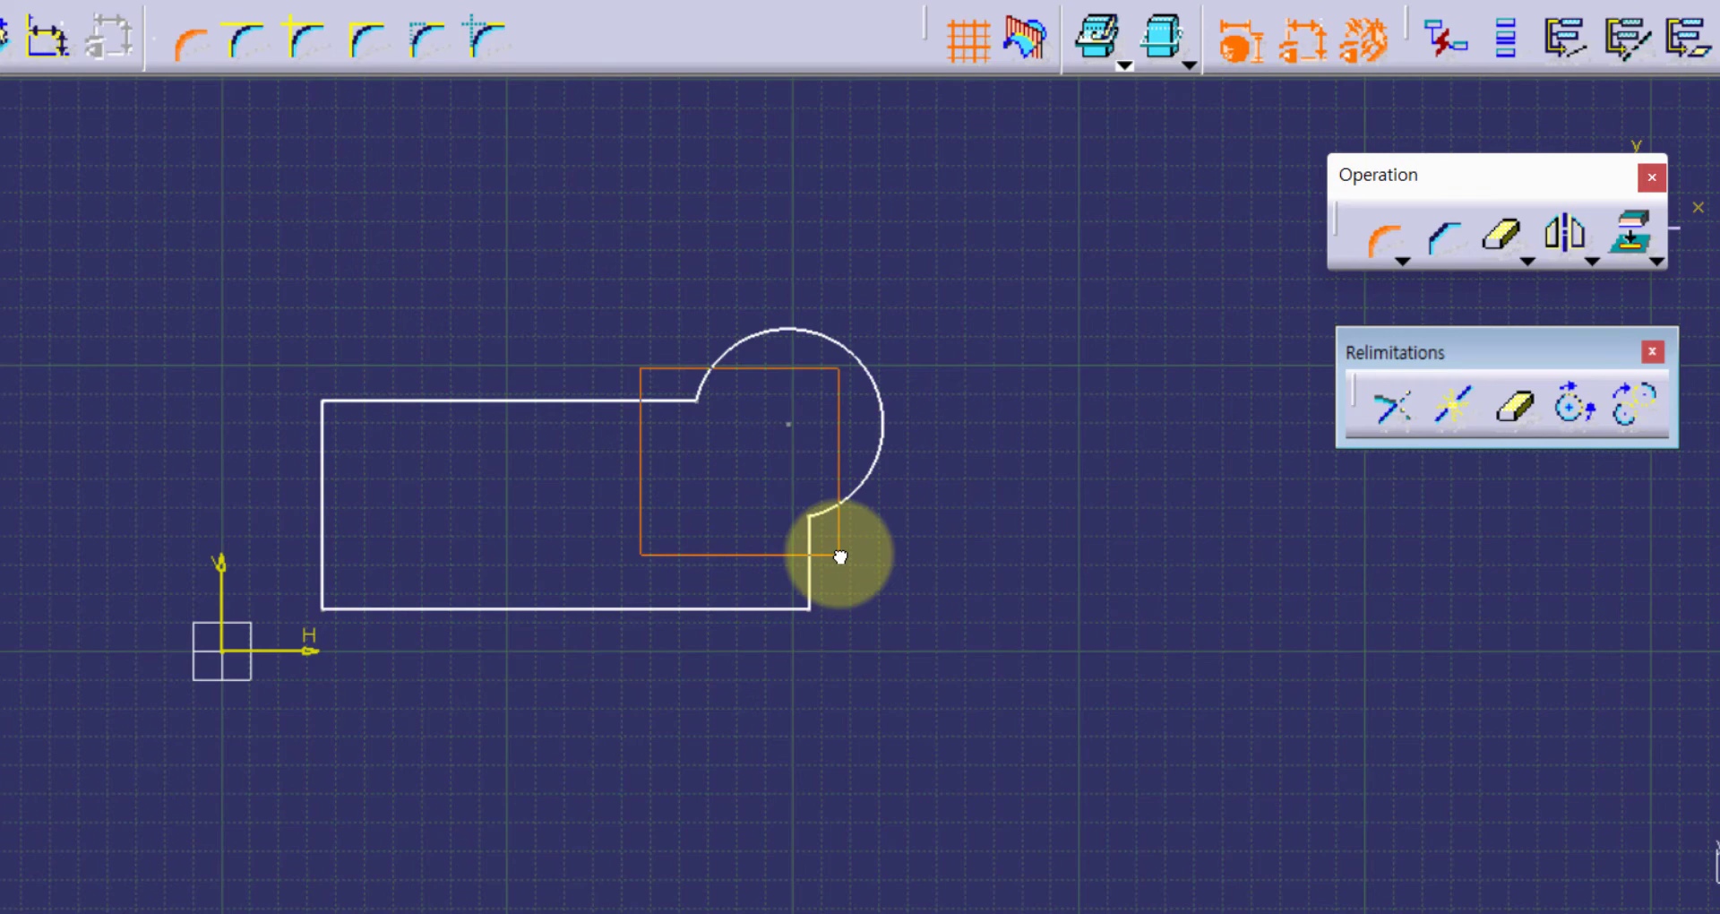
{"action": "mouse_move", "coordinate": [841, 557]}
{"action": "left_mouse_down"}
{"action": "mouse_move", "coordinate": [744, 468]}
{"action": "mouse_move", "coordinate": [841, 553]}
{"action": "left_mouse_up"}
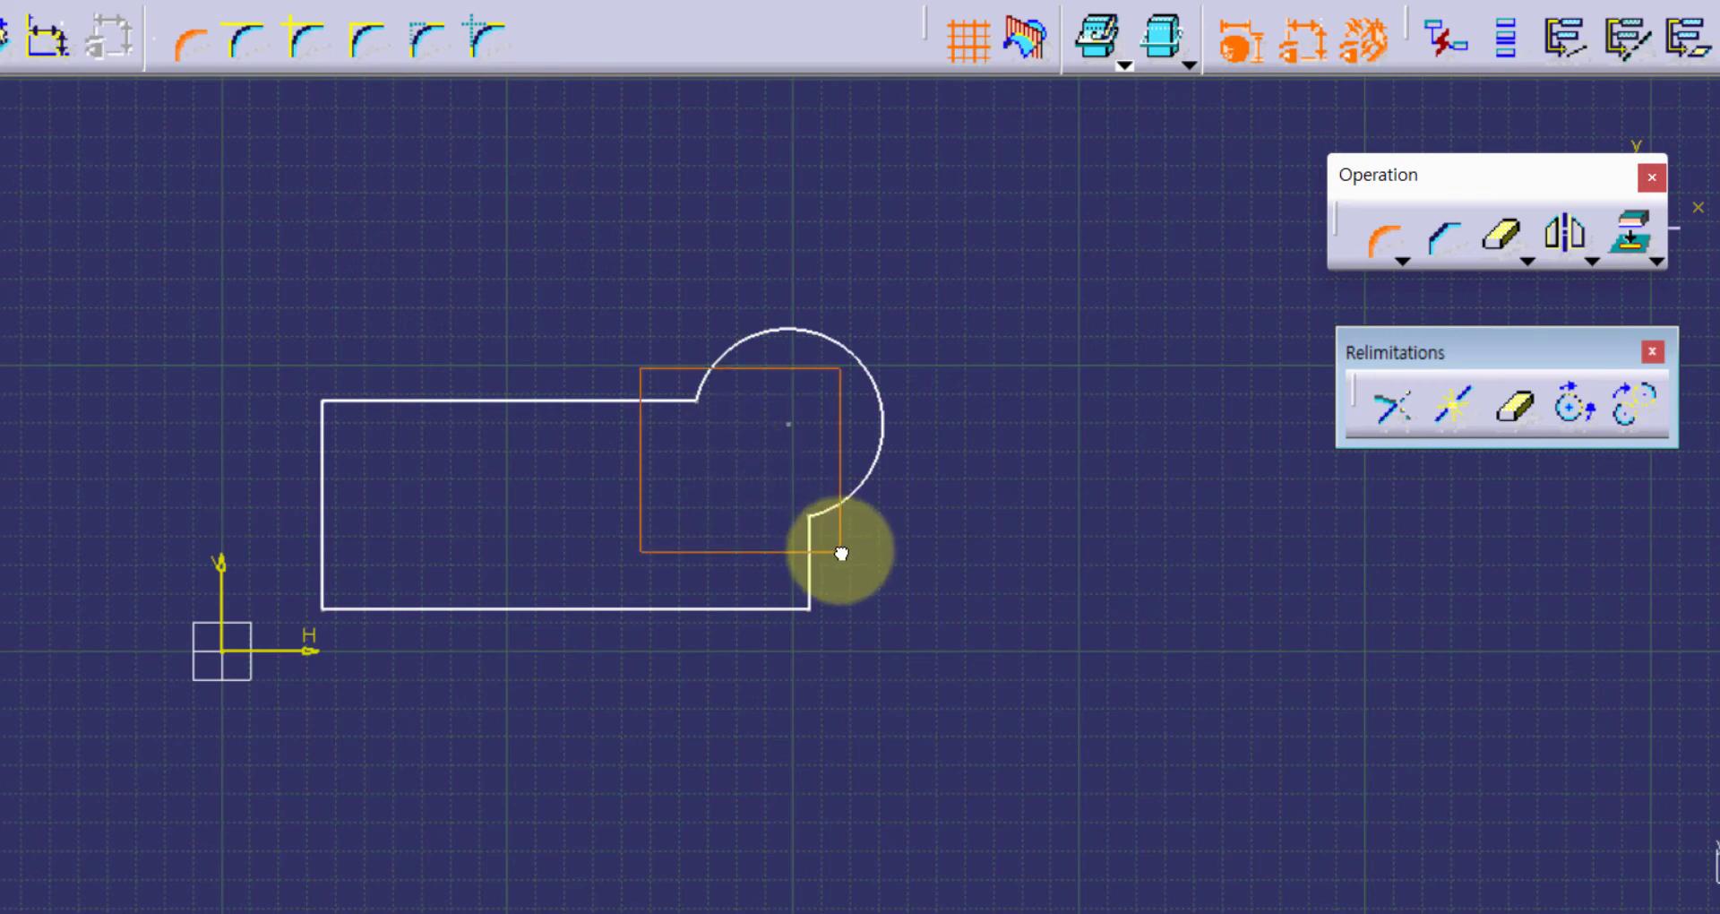
{"action": "left_click_drag", "start_coordinate": [841, 554], "coordinate": [841, 553]}
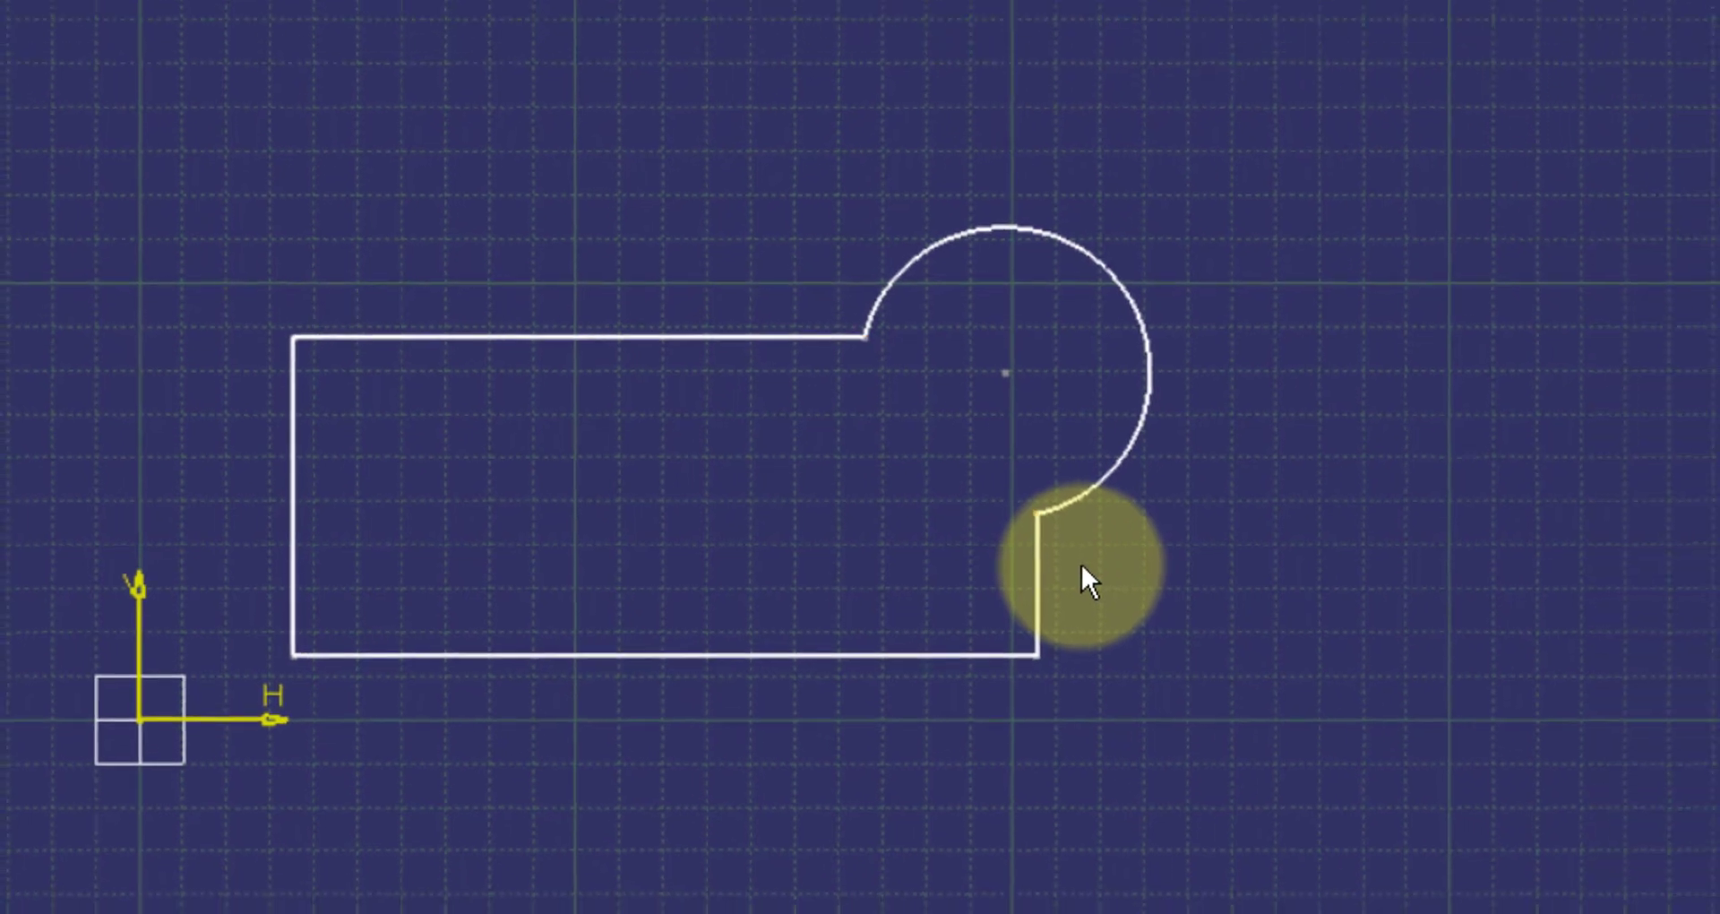
{"action": "key", "text": "Escape"}
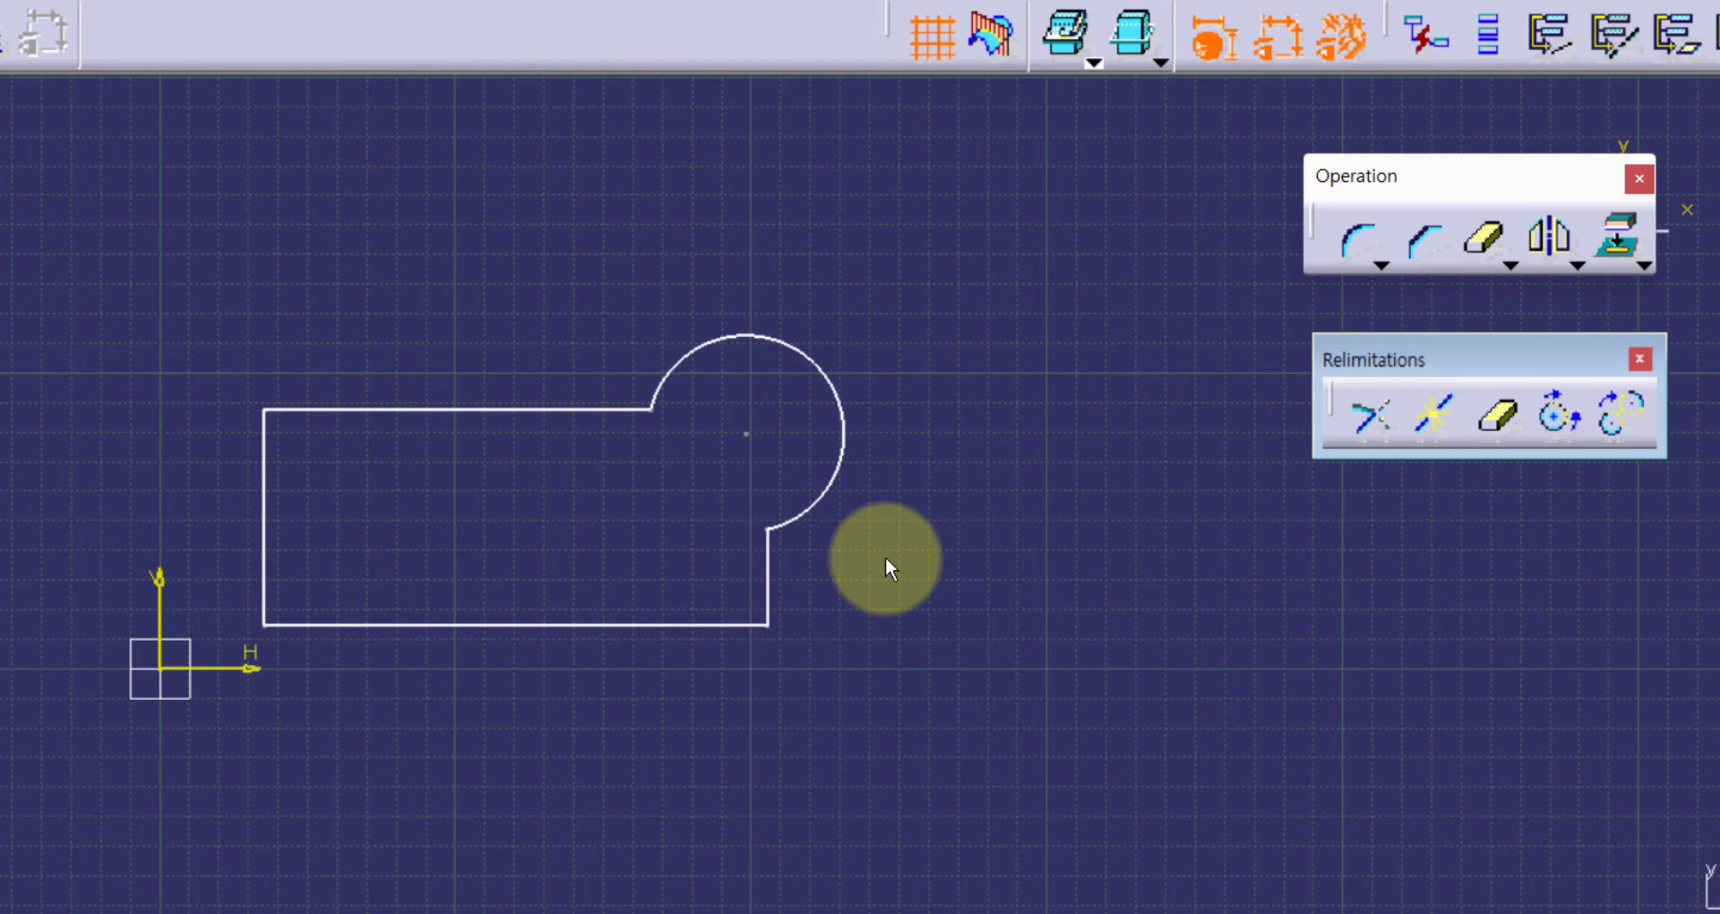
Step: Round both junctions between the arc and the rectangle's edges at once using Corner with a 5 mm radius
{"action": "left_click", "coordinate": [651, 410]}
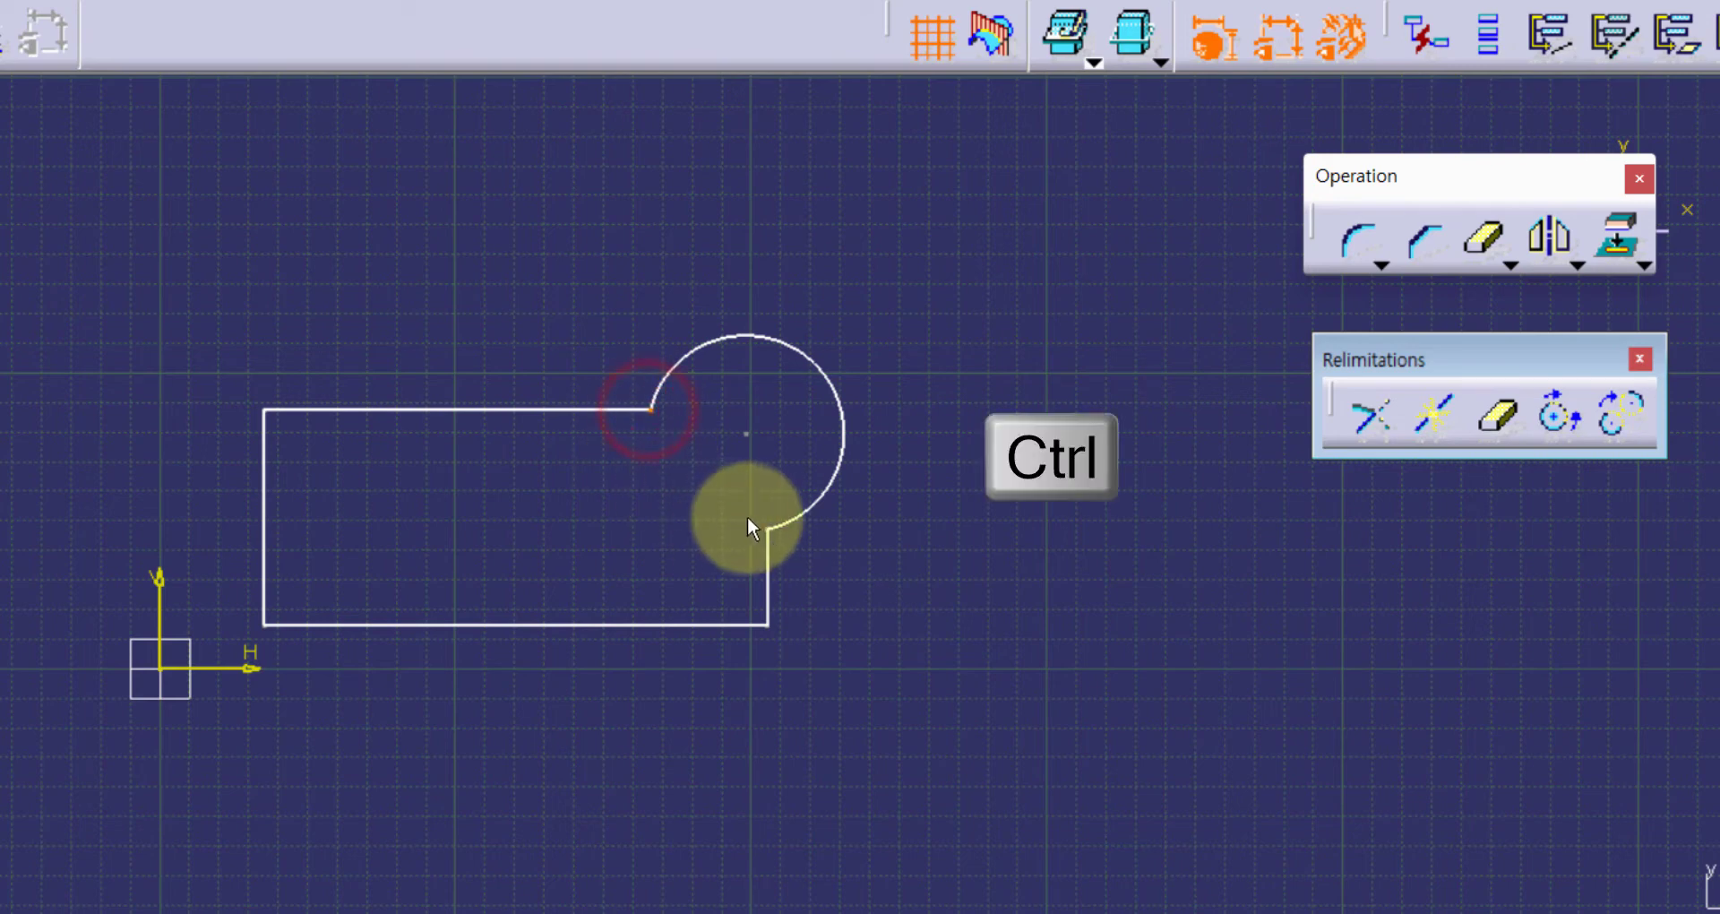
{"action": "left_click", "coordinate": [767, 528], "text": "ctrl"}
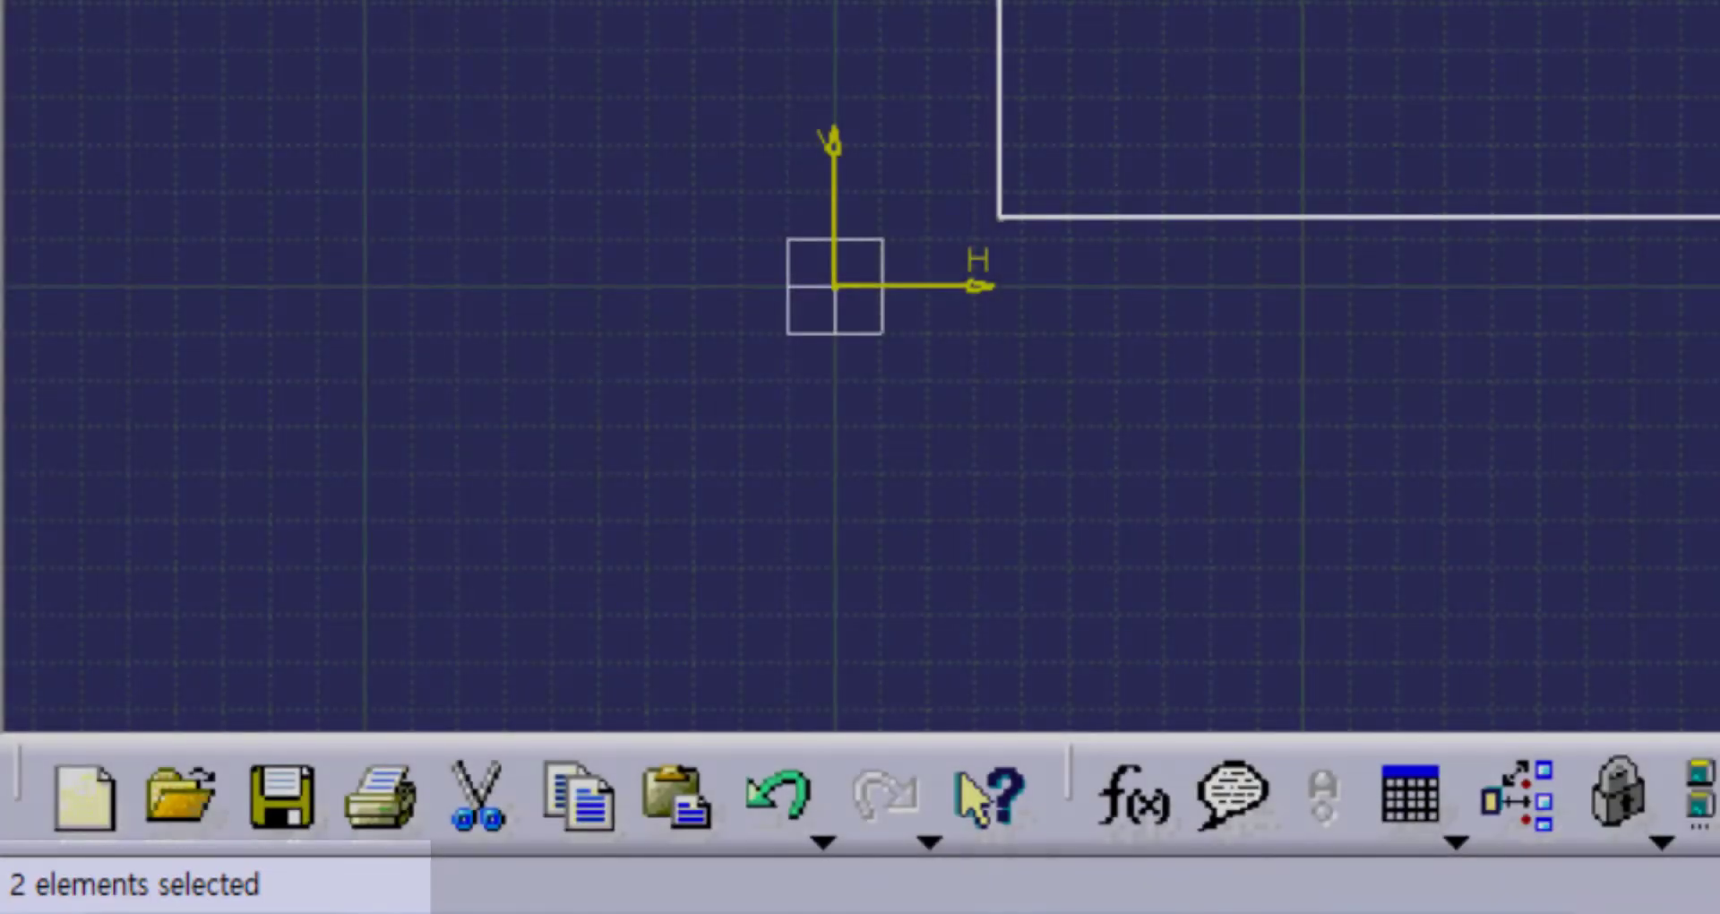
{"action": "left_click", "coordinate": [1496, 196]}
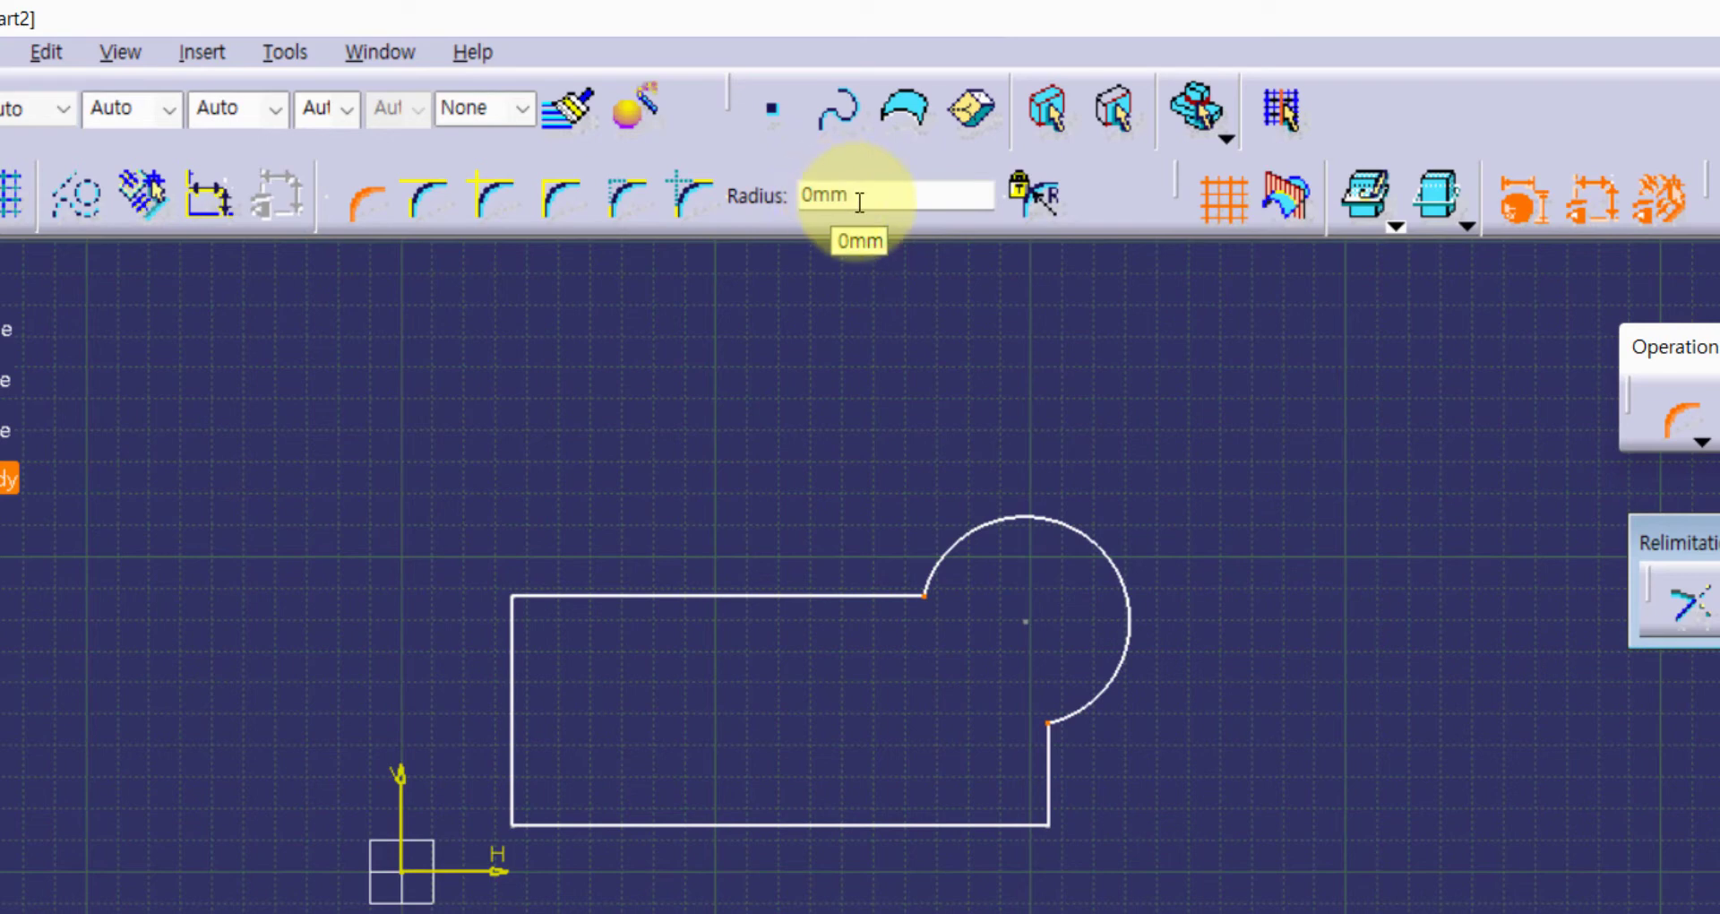
{"action": "double_click", "coordinate": [847, 194]}
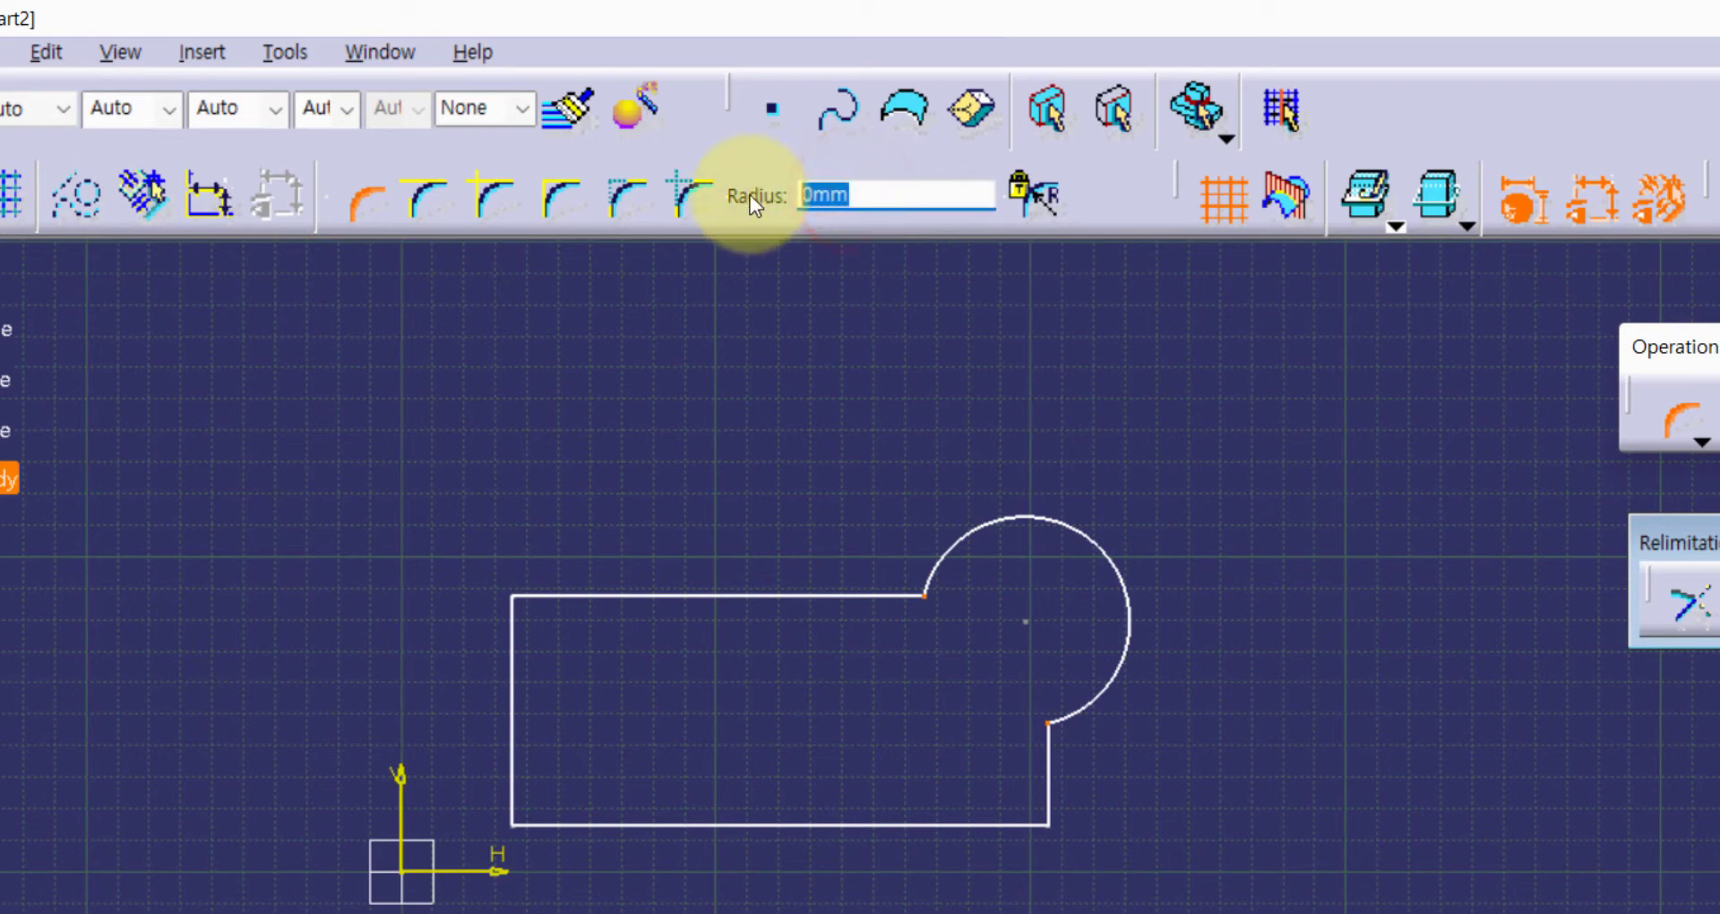
{"action": "type", "text": "5"}
{"action": "key", "text": "Return"}
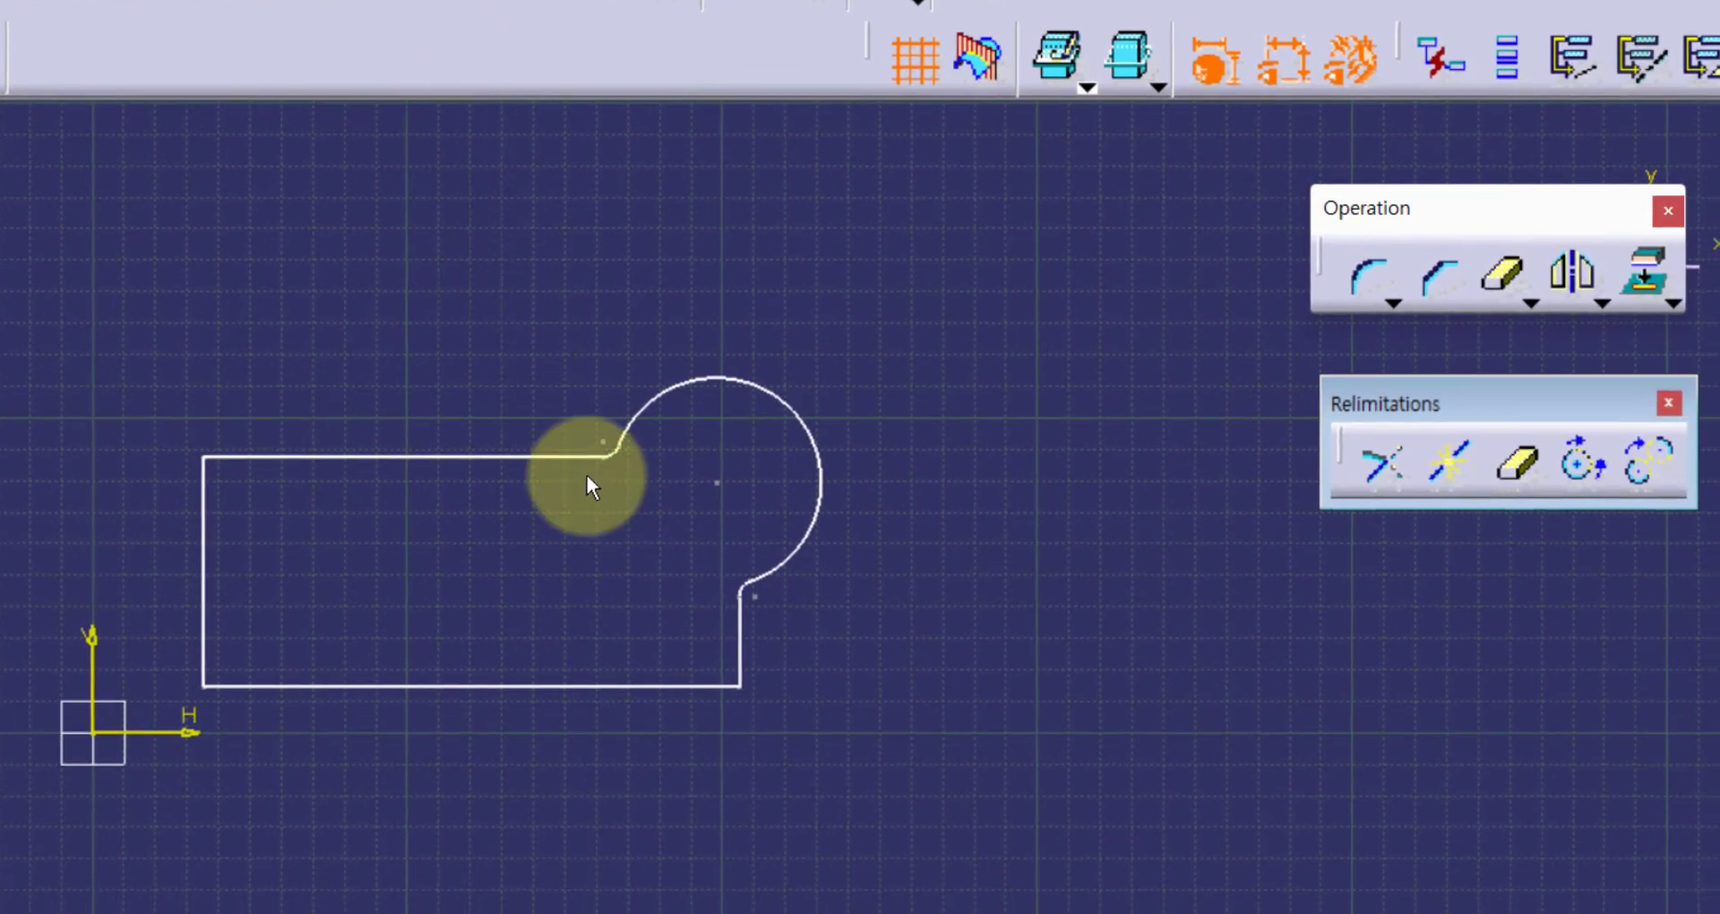
Step: Draw a slanted line across the rectangle's top-left corner, extending past both its top and left edges
{"action": "mouse_move", "coordinate": [603, 457]}
{"action": "middle_mouse_down"}
{"action": "mouse_move", "coordinate": [583, 626]}
{"action": "mouse_move", "coordinate": [568, 272]}
{"action": "middle_mouse_up"}
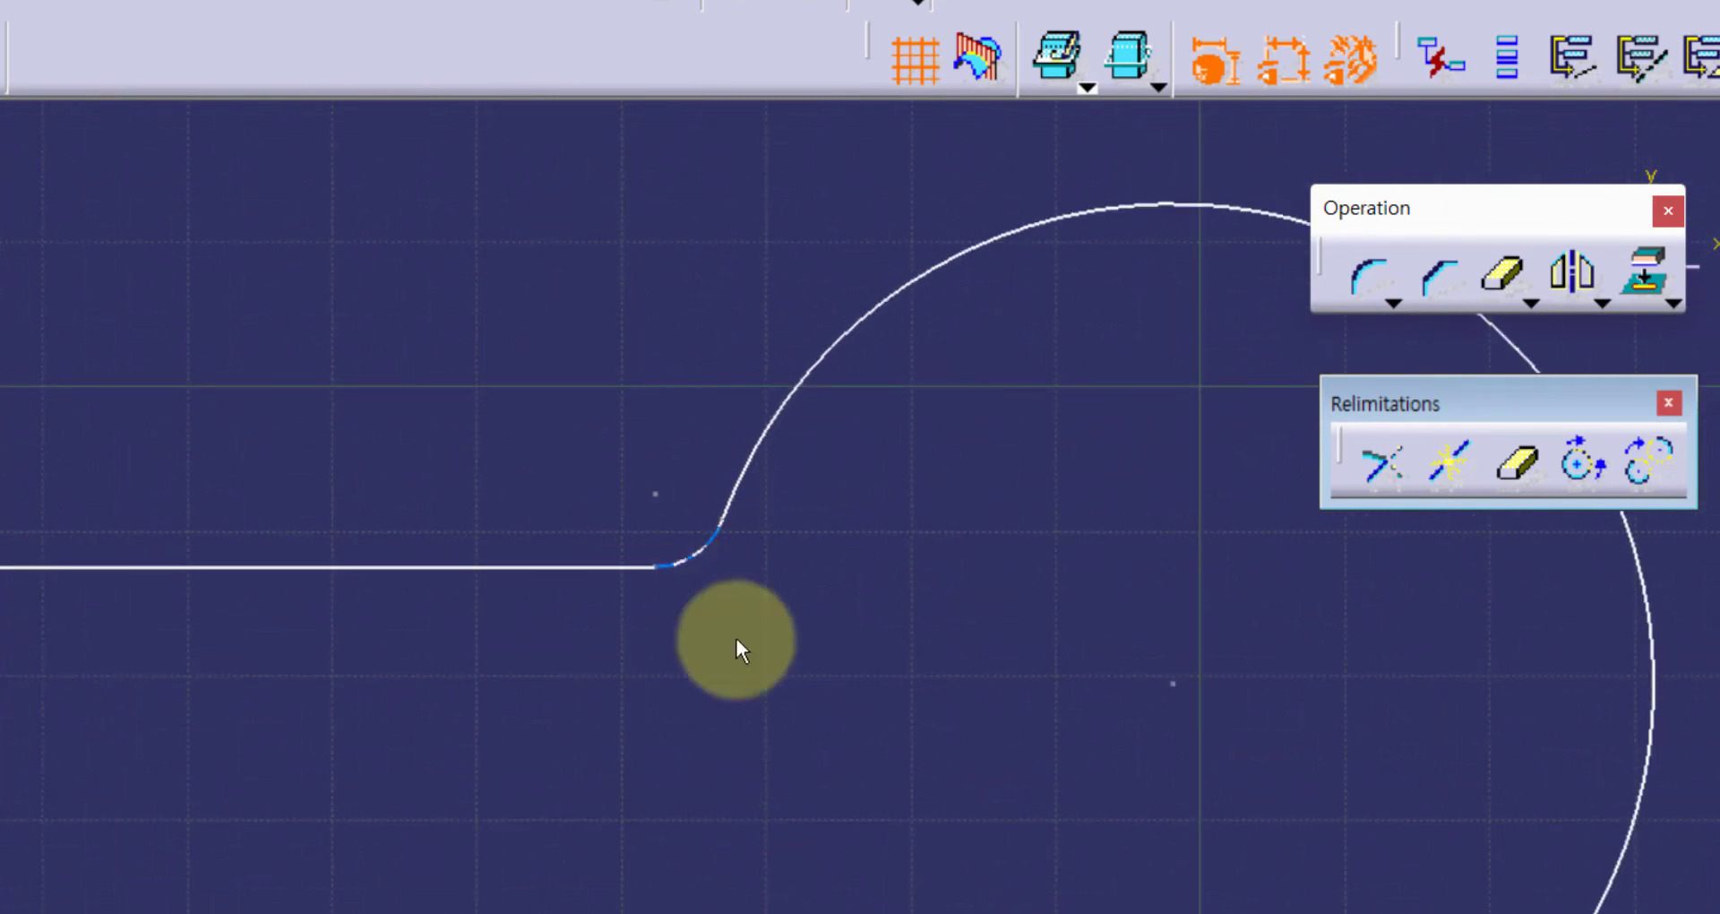
{"action": "middle_click_drag", "start_coordinate": [985, 847], "coordinate": [622, 439]}
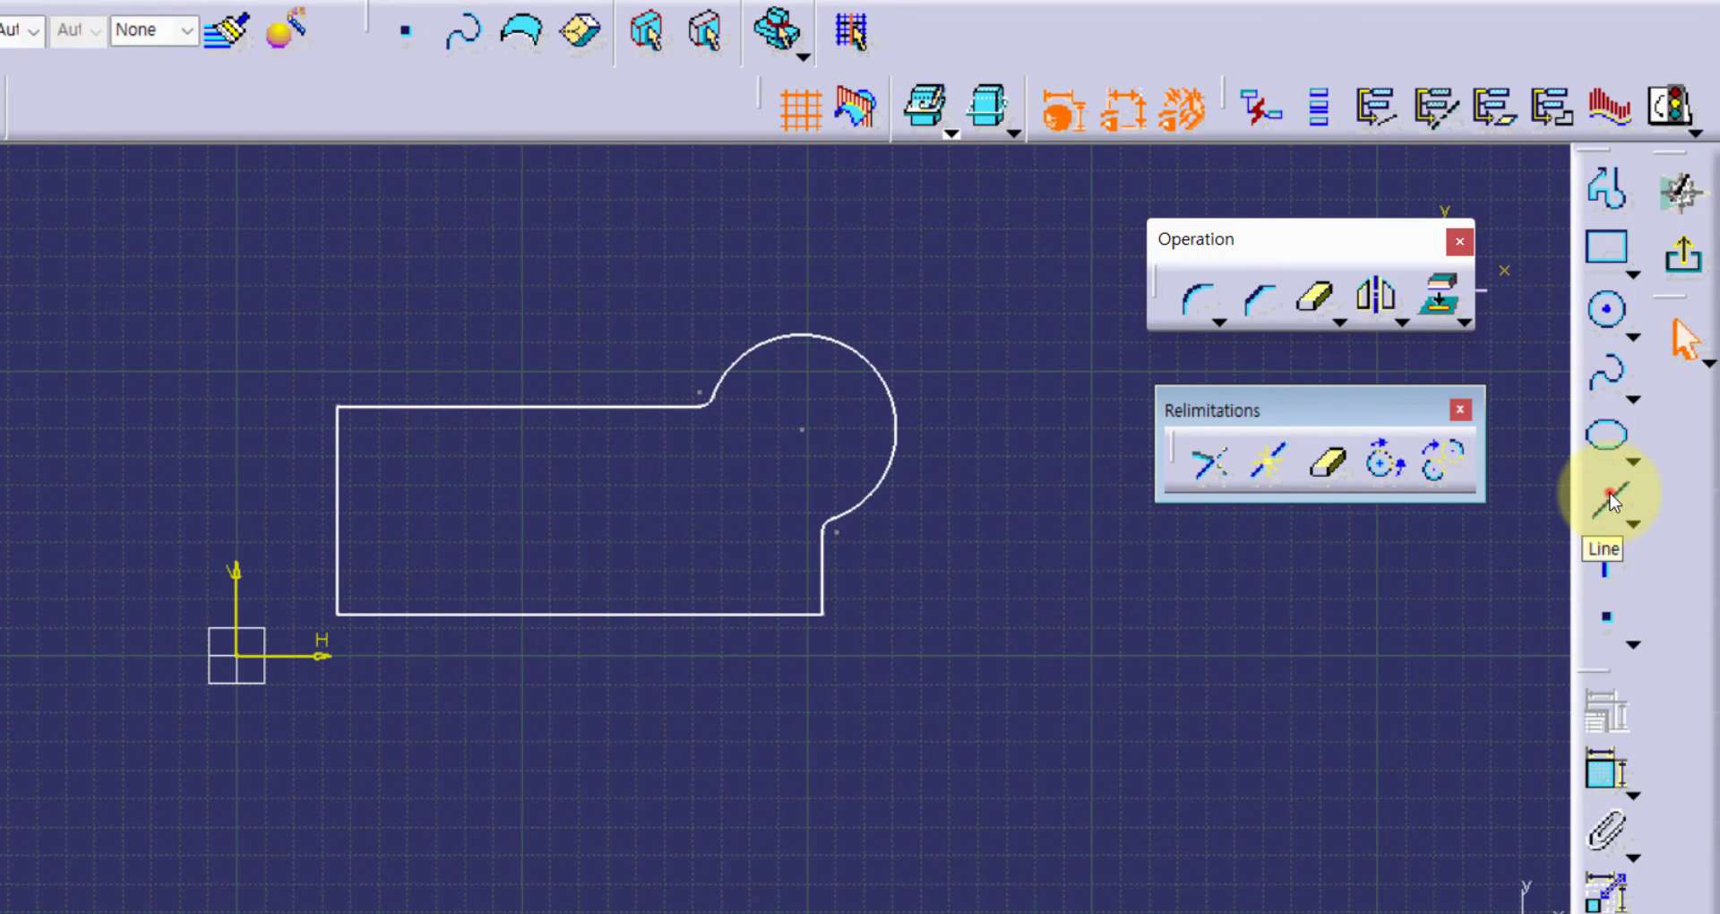
{"action": "left_click", "coordinate": [1610, 502]}
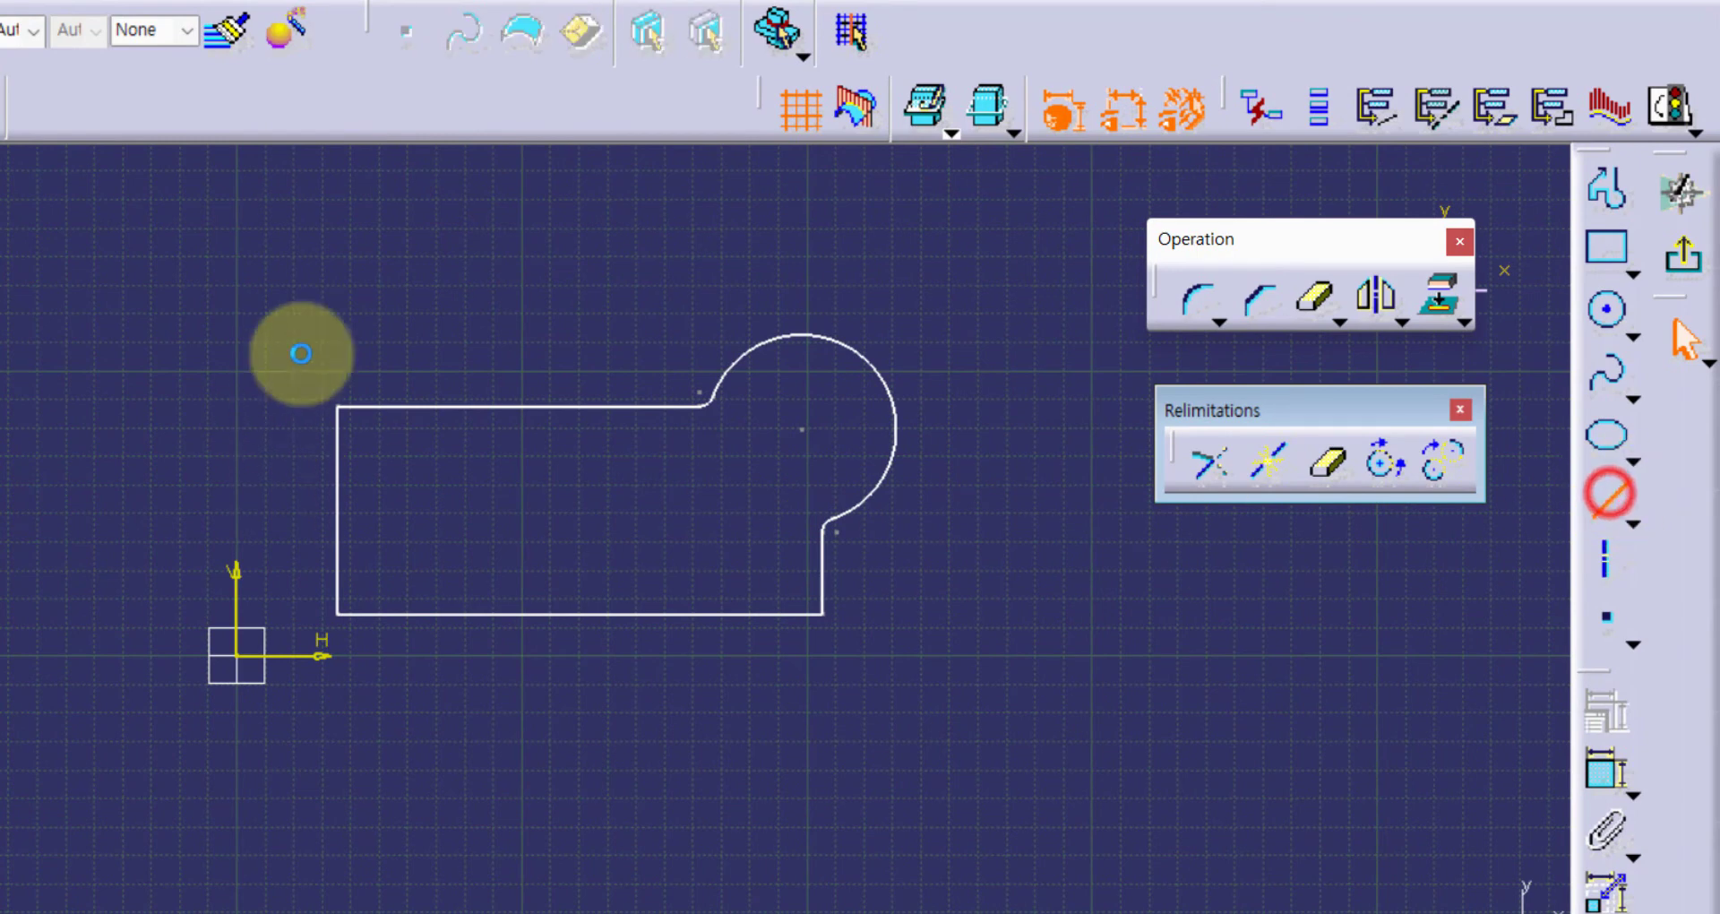
{"action": "left_click", "coordinate": [506, 333]}
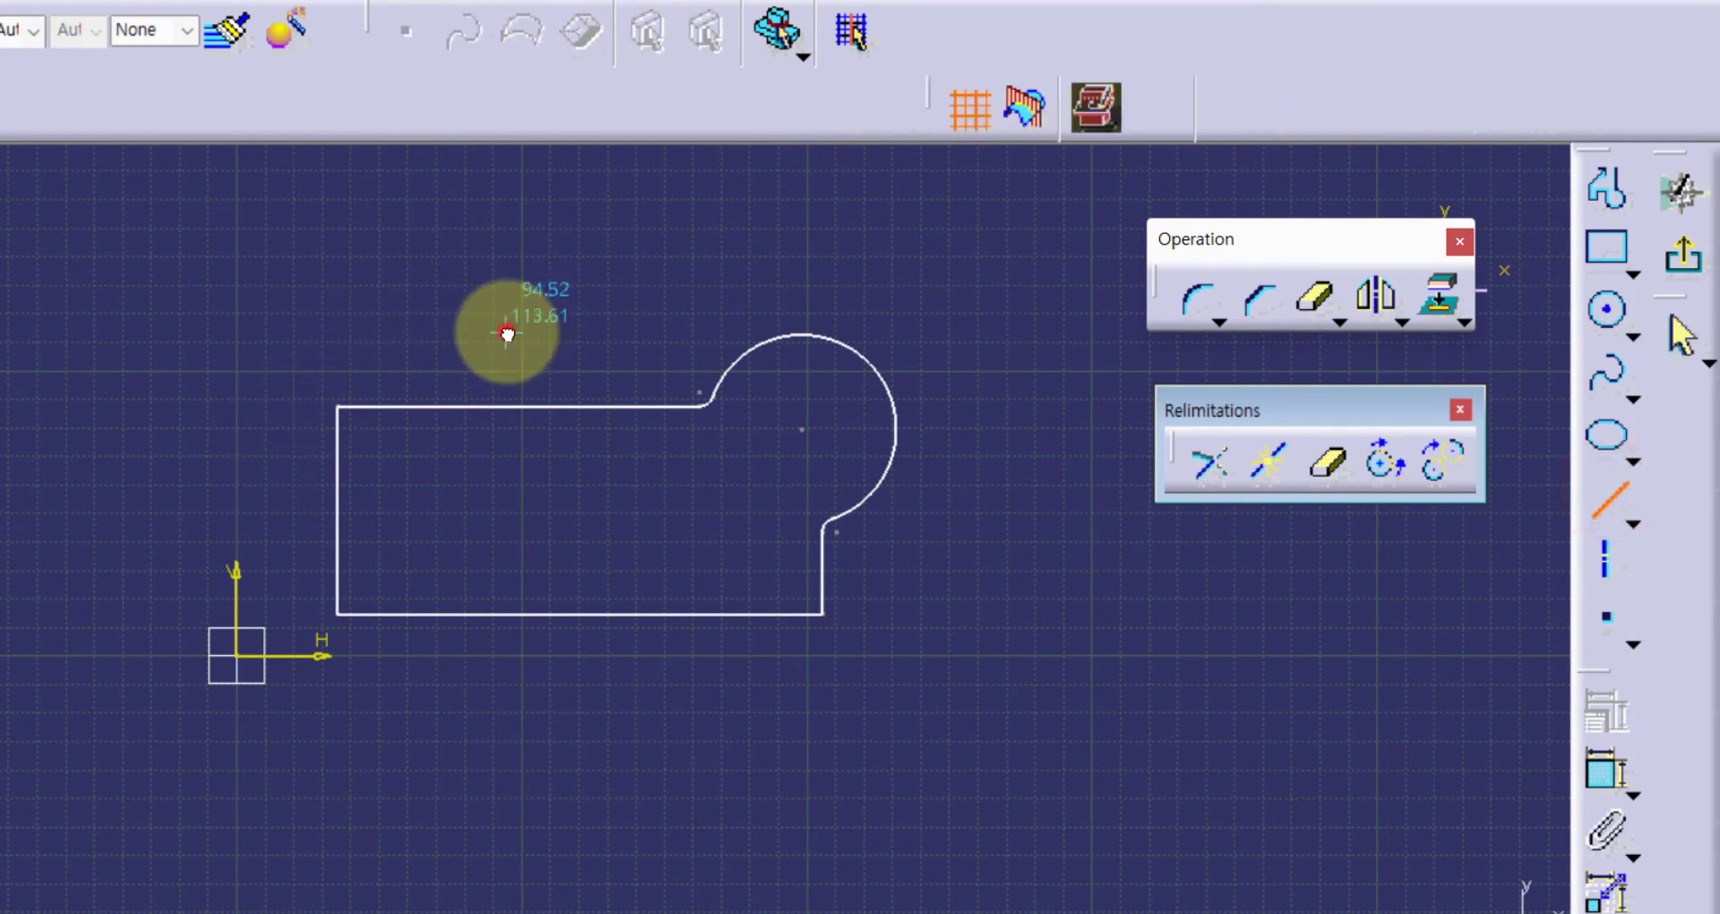
{"action": "left_click", "coordinate": [300, 527]}
{"action": "left_click", "coordinate": [678, 822]}
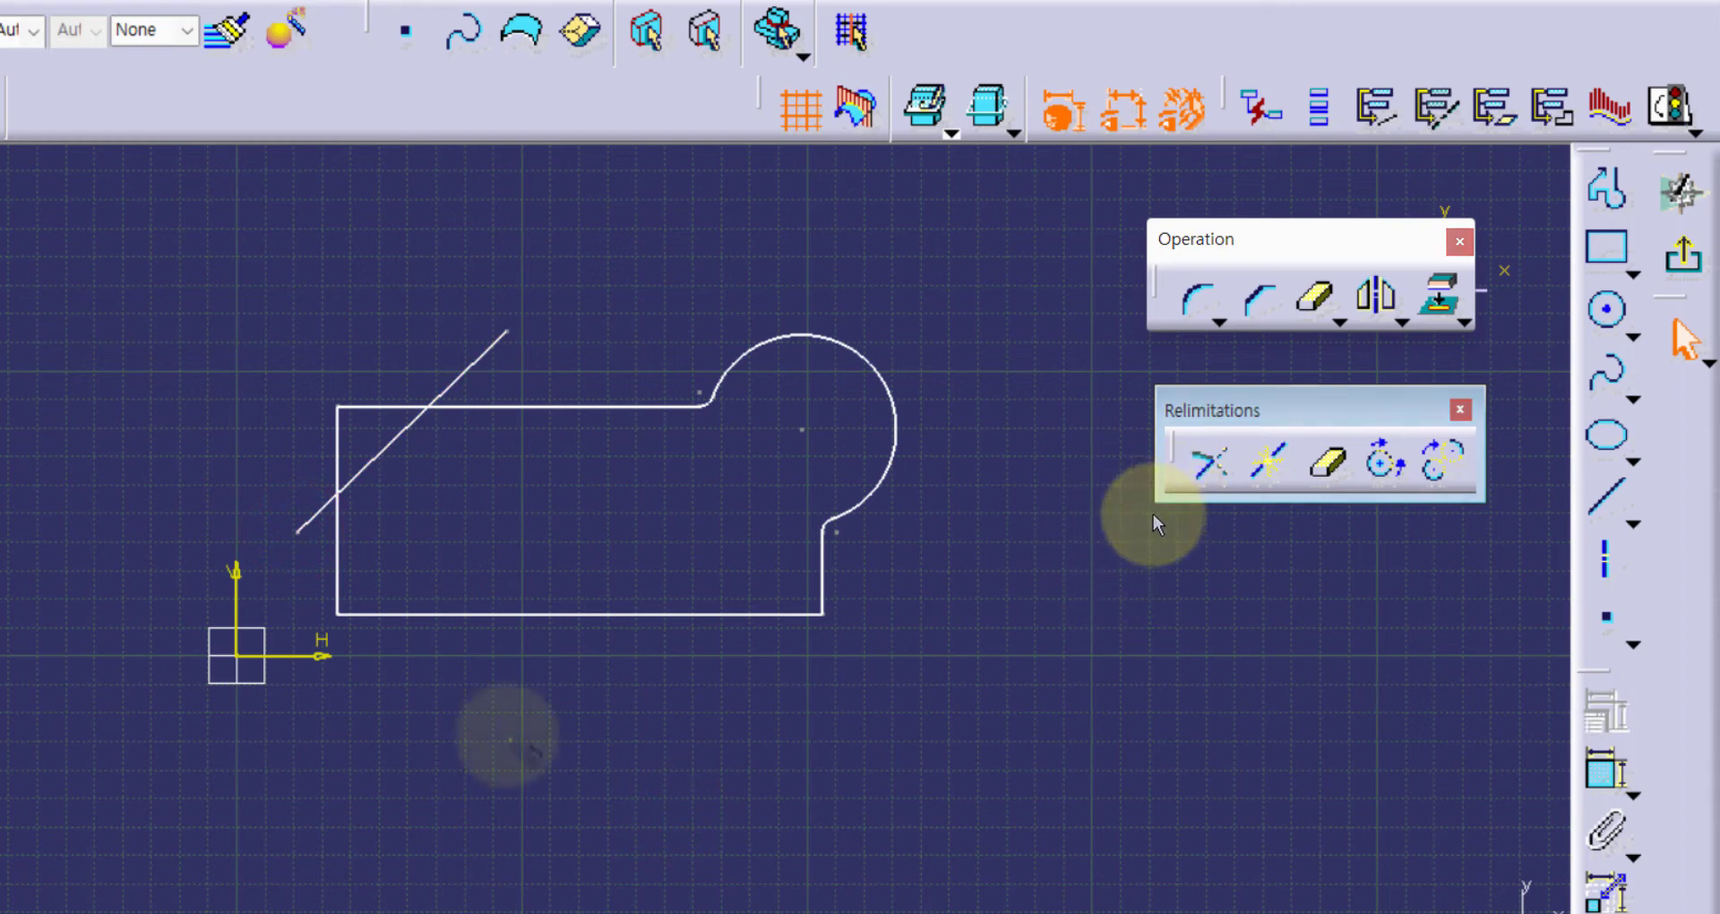
{"action": "mouse_move", "coordinate": [632, 419]}
{"action": "left_mouse_down"}
{"action": "mouse_move", "coordinate": [417, 432]}
{"action": "mouse_move", "coordinate": [344, 494]}
{"action": "mouse_move", "coordinate": [338, 602]}
{"action": "left_mouse_up"}
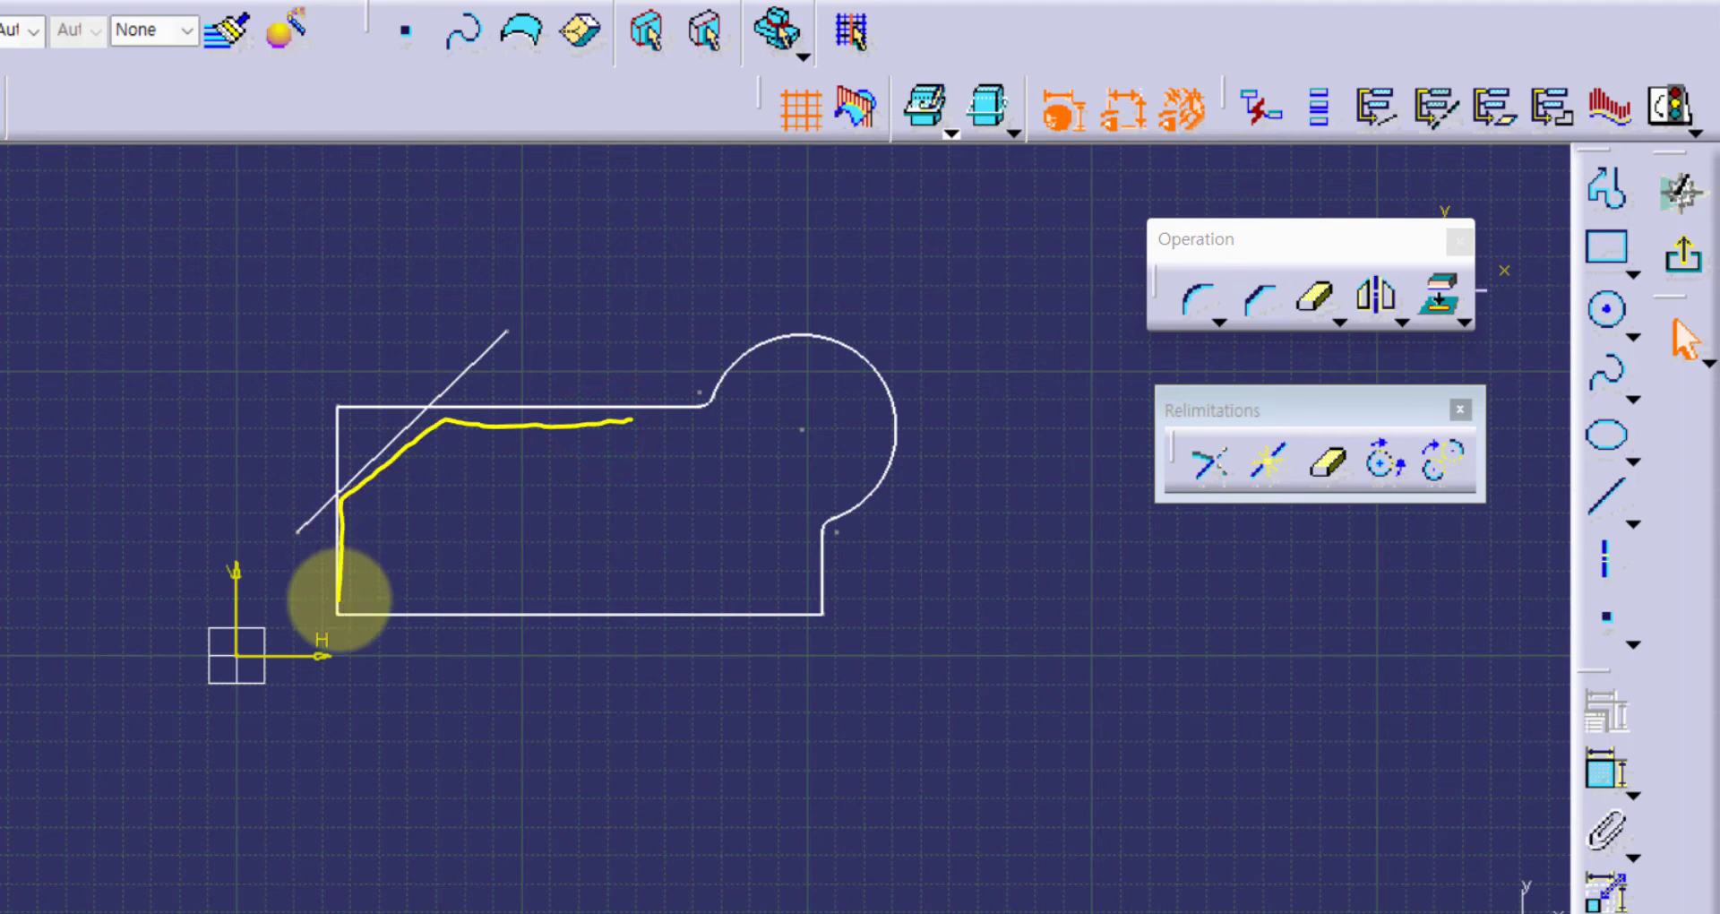
{"action": "key", "text": "Escape"}
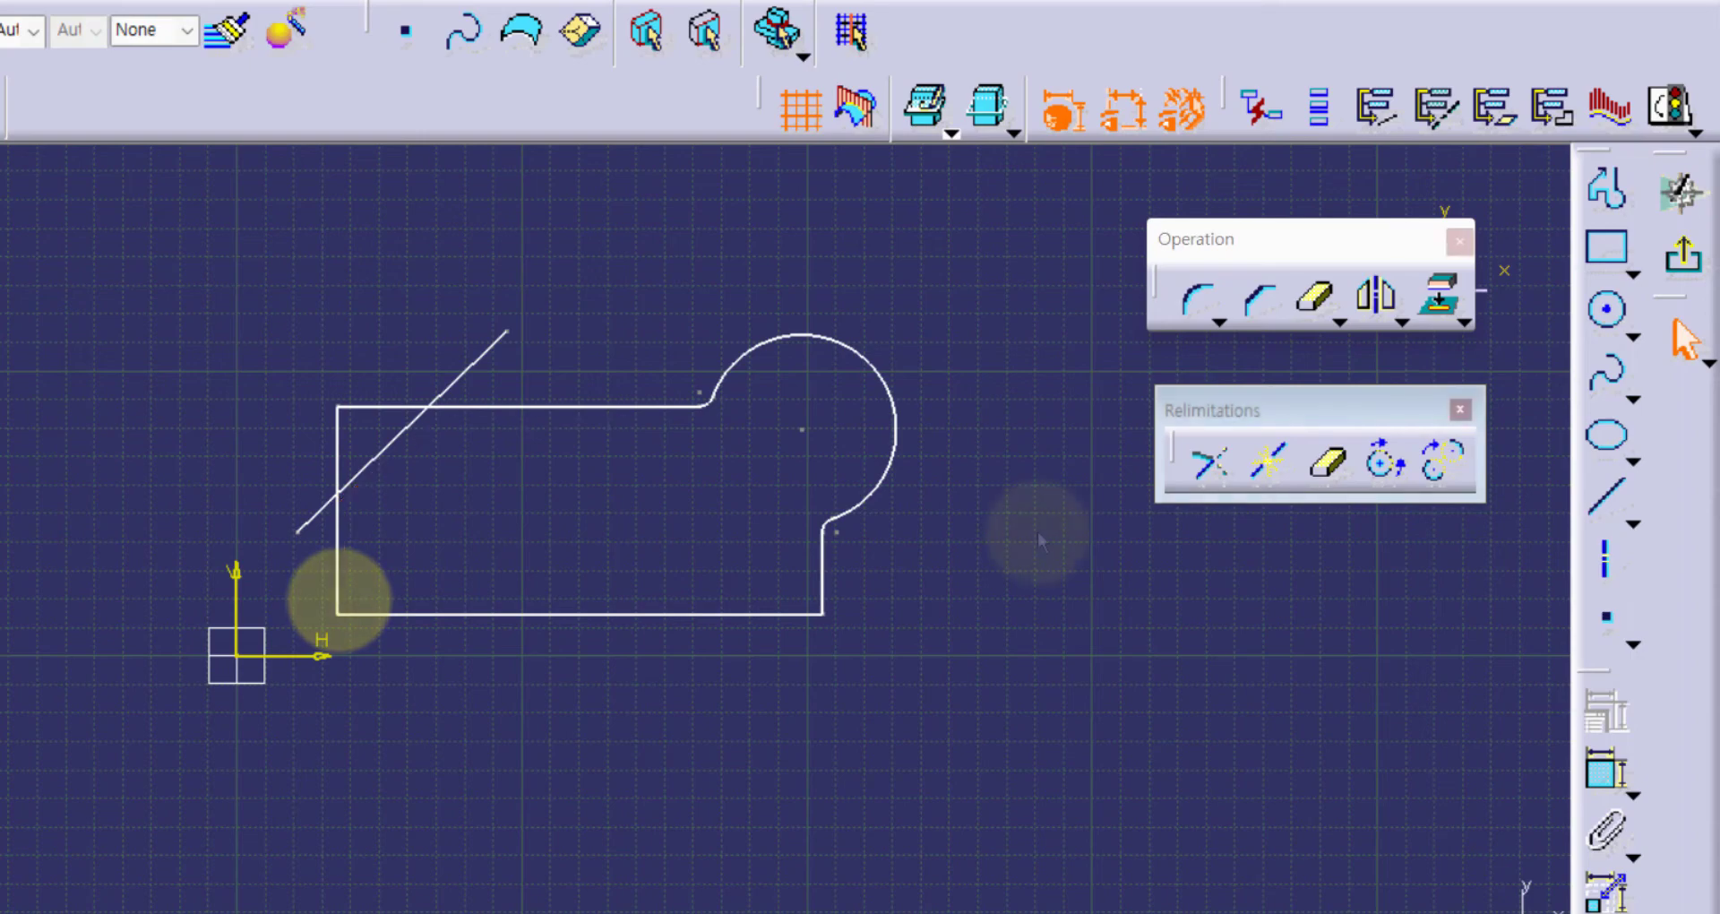
Step: Trim the rectangle's top edge and the slanted line to their intersection, keeping the edge's right part and the line's lower part
{"action": "left_click", "coordinate": [1213, 466]}
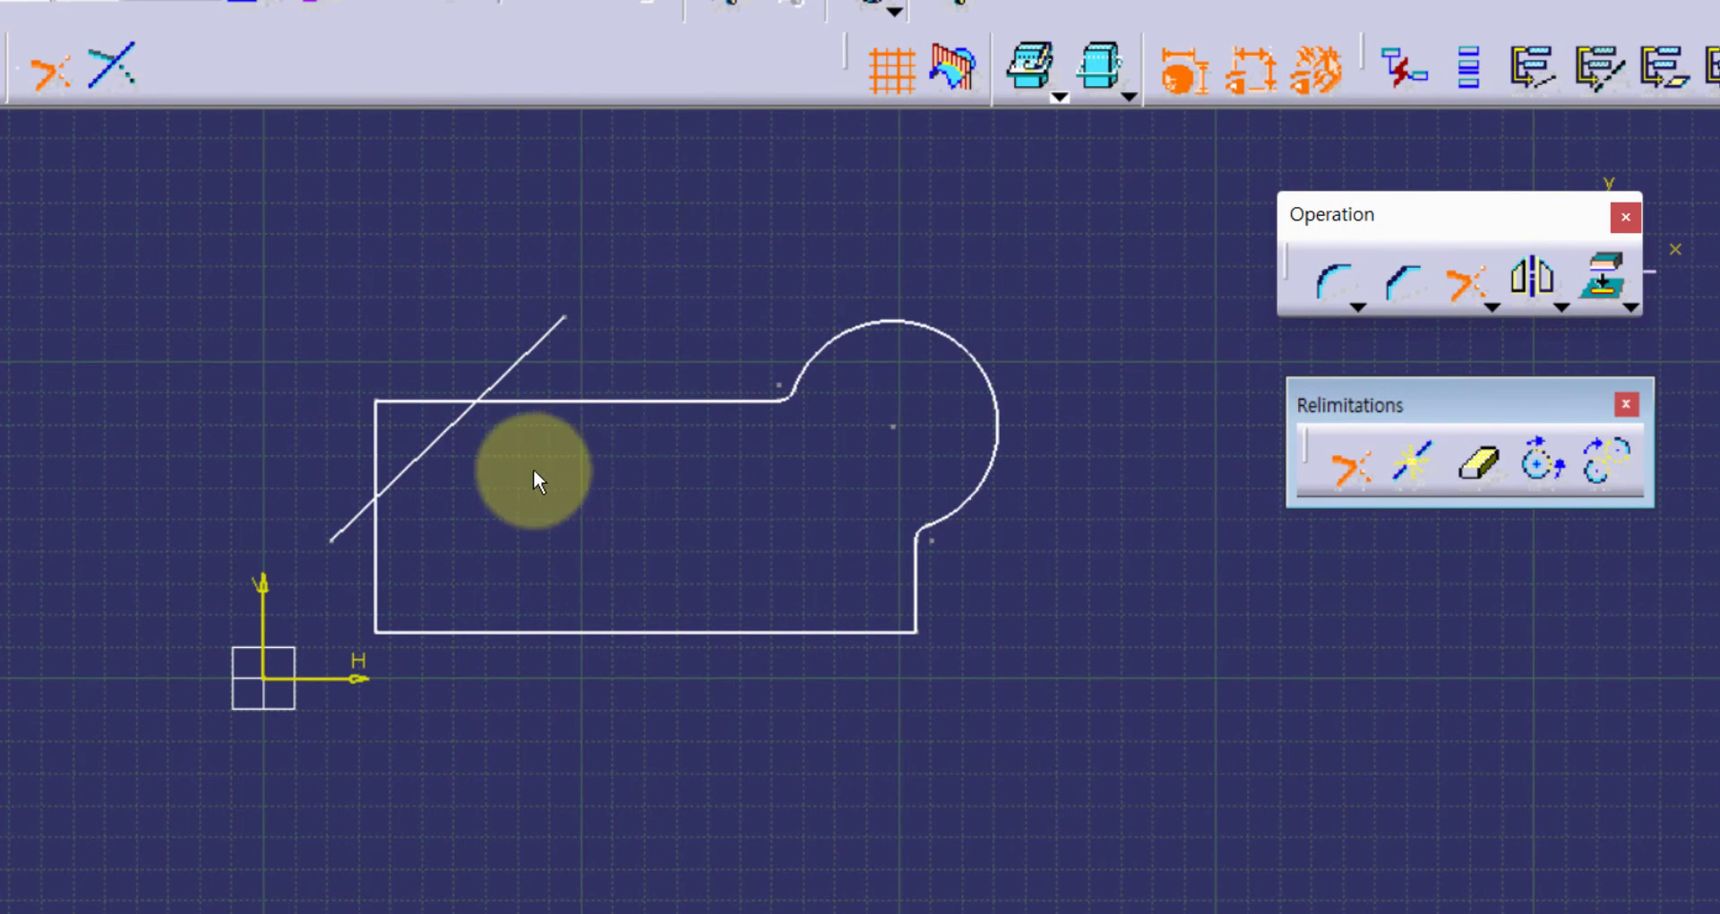
{"action": "left_click", "coordinate": [574, 400]}
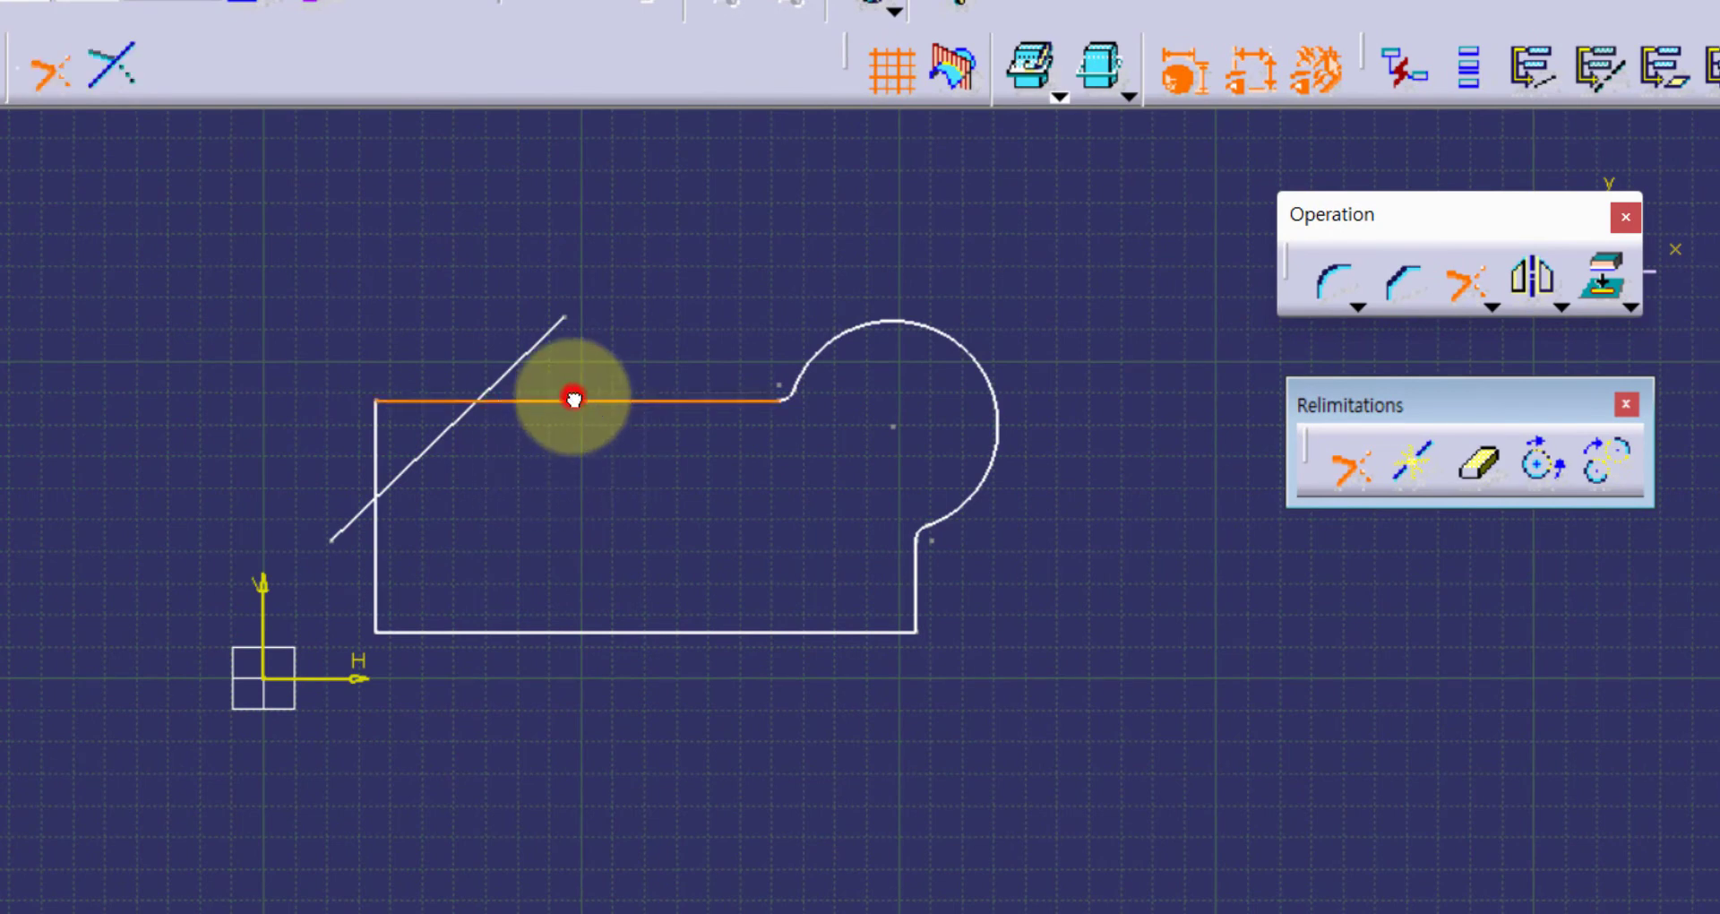
{"action": "left_click", "coordinate": [438, 440]}
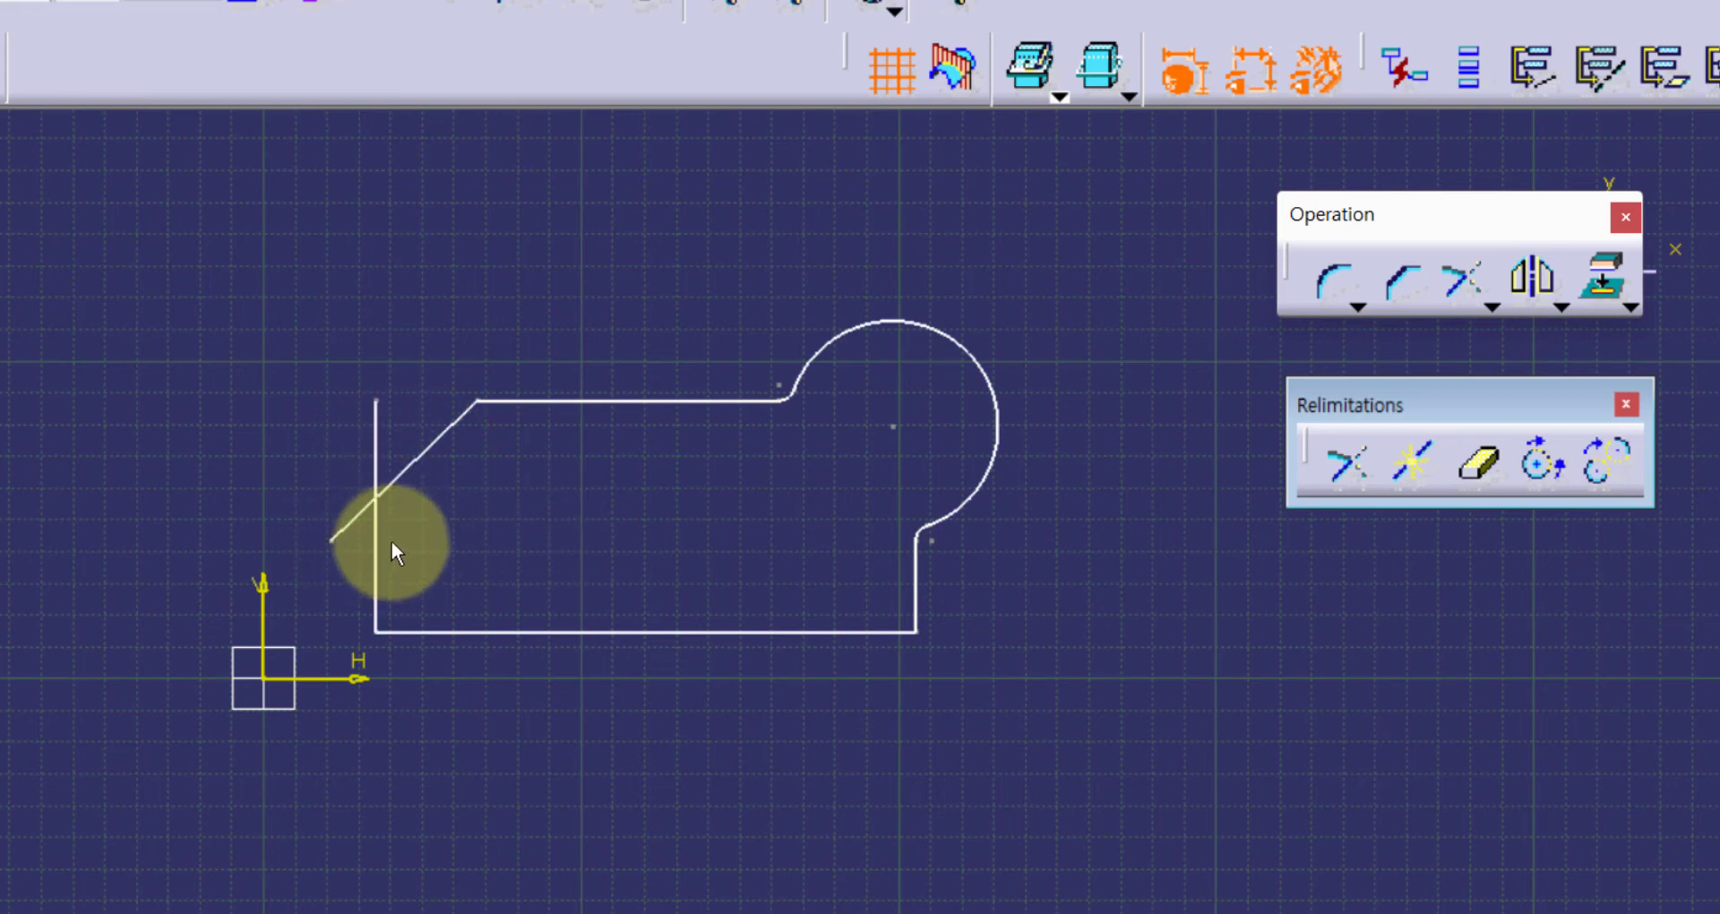
Step: Trim the rectangle's left edge and the slanted line to each other, keeping the edge's lower part to complete the bevelled corner
{"action": "left_click", "coordinate": [1346, 464]}
{"action": "left_click", "coordinate": [376, 596]}
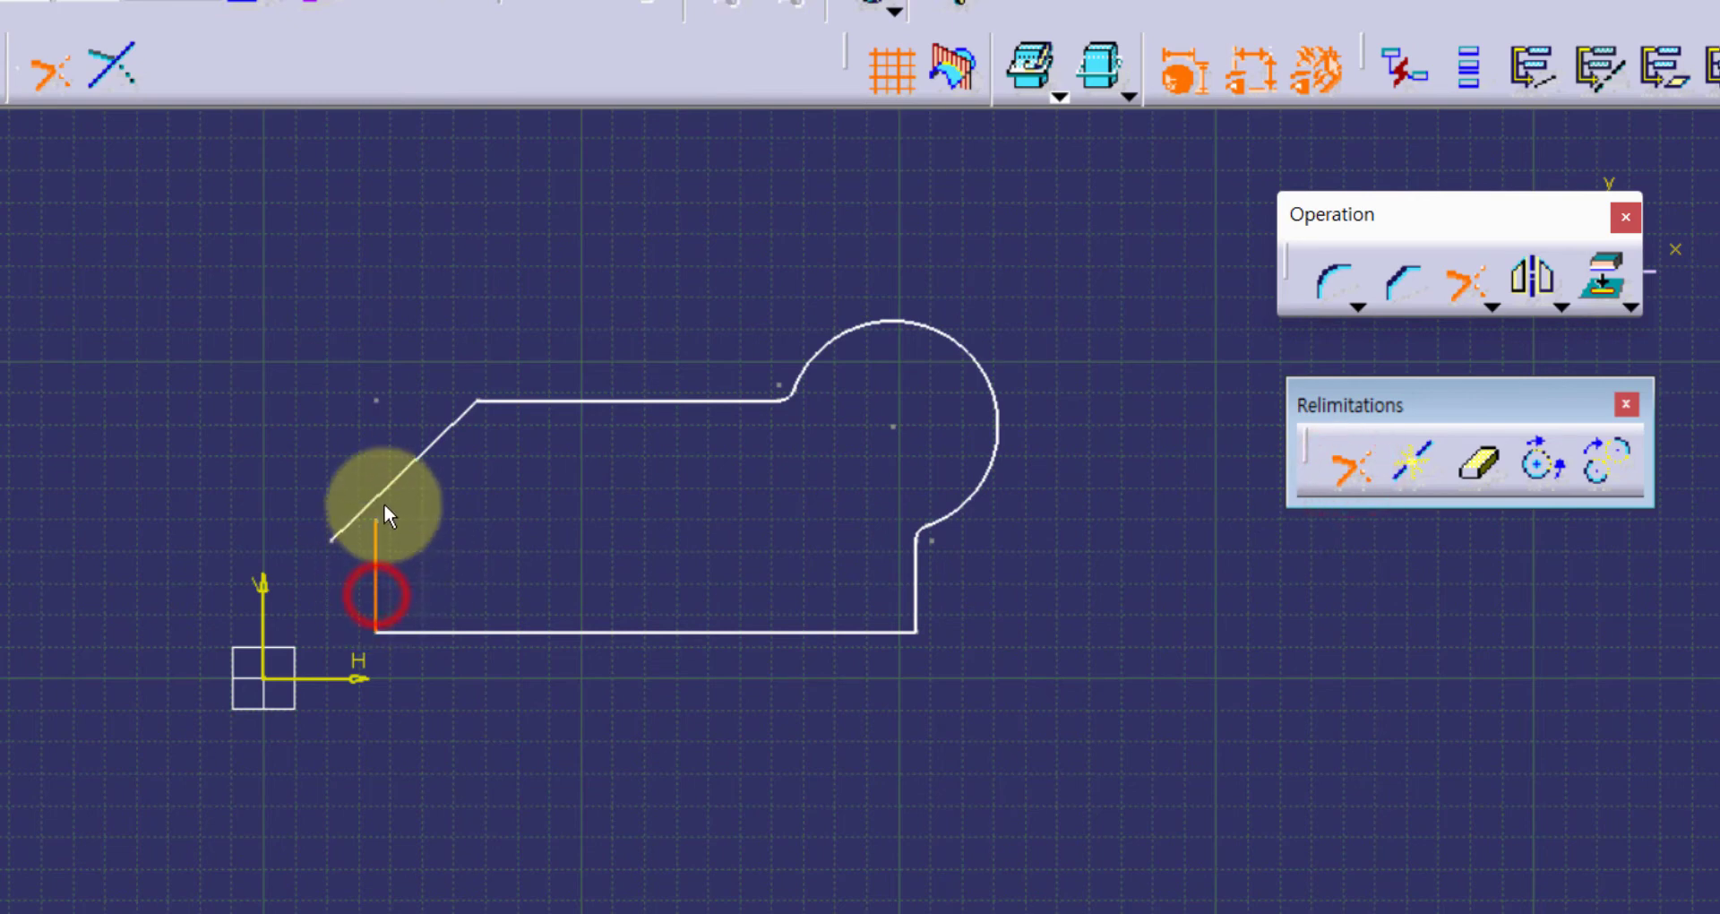
{"action": "left_click", "coordinate": [400, 478]}
{"action": "left_click", "coordinate": [395, 480]}
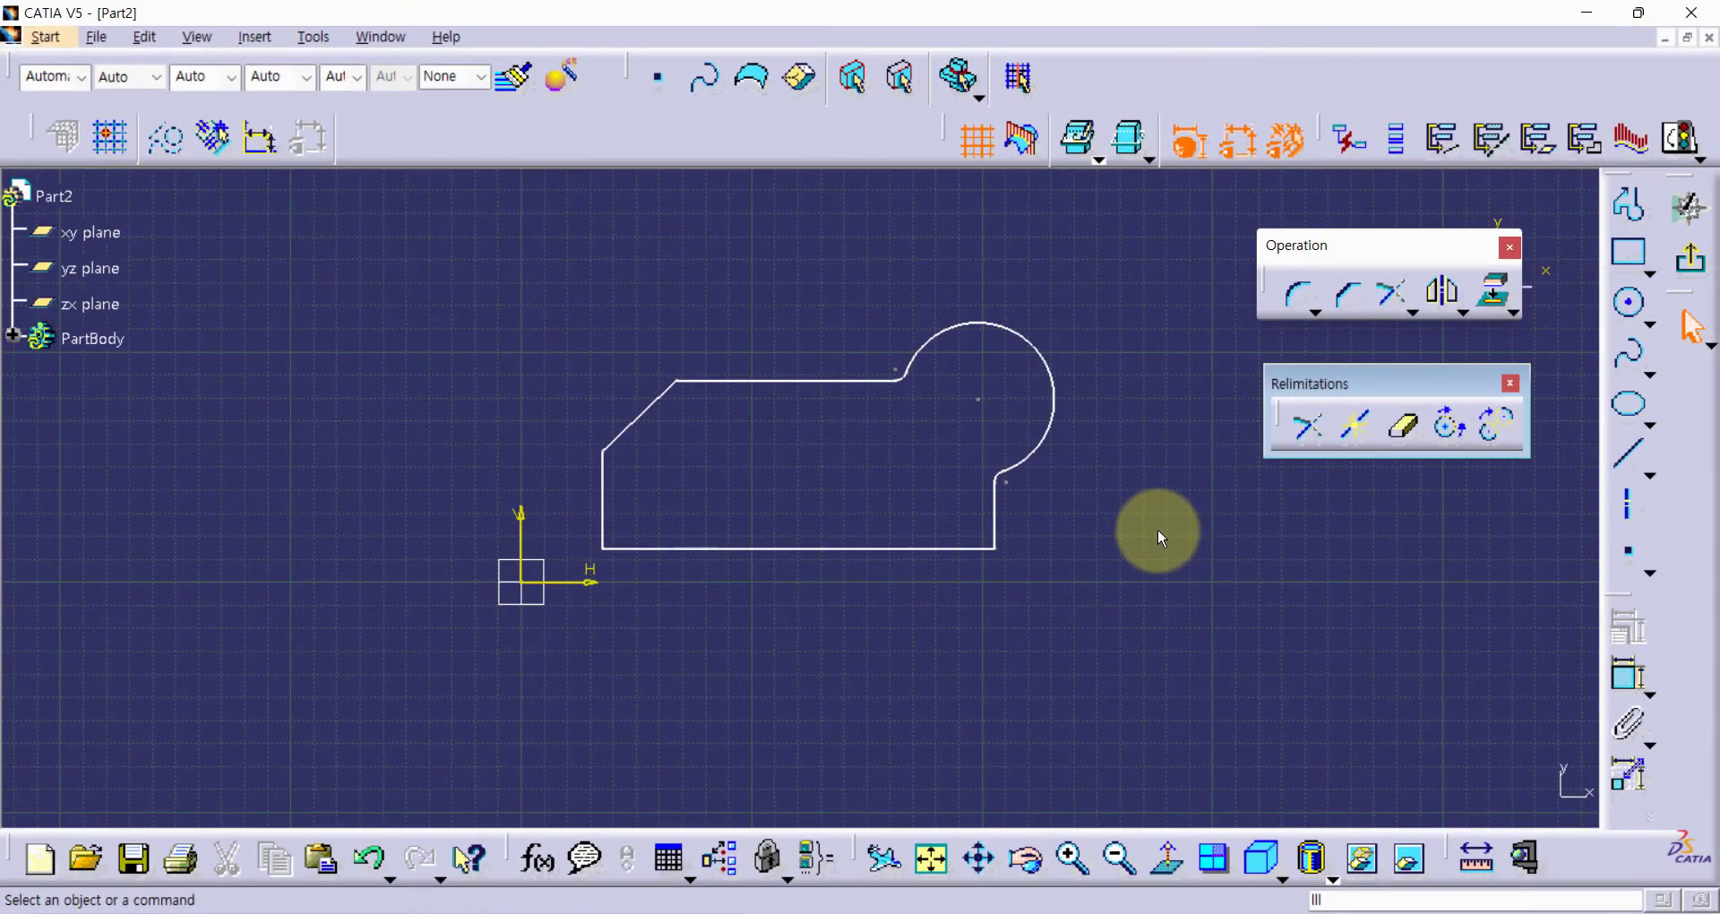
Step: Switch to the open 22lecture_sketch_smartpick2.CATPart document
{"action": "left_click", "coordinate": [381, 41]}
{"action": "left_click", "coordinate": [457, 182]}
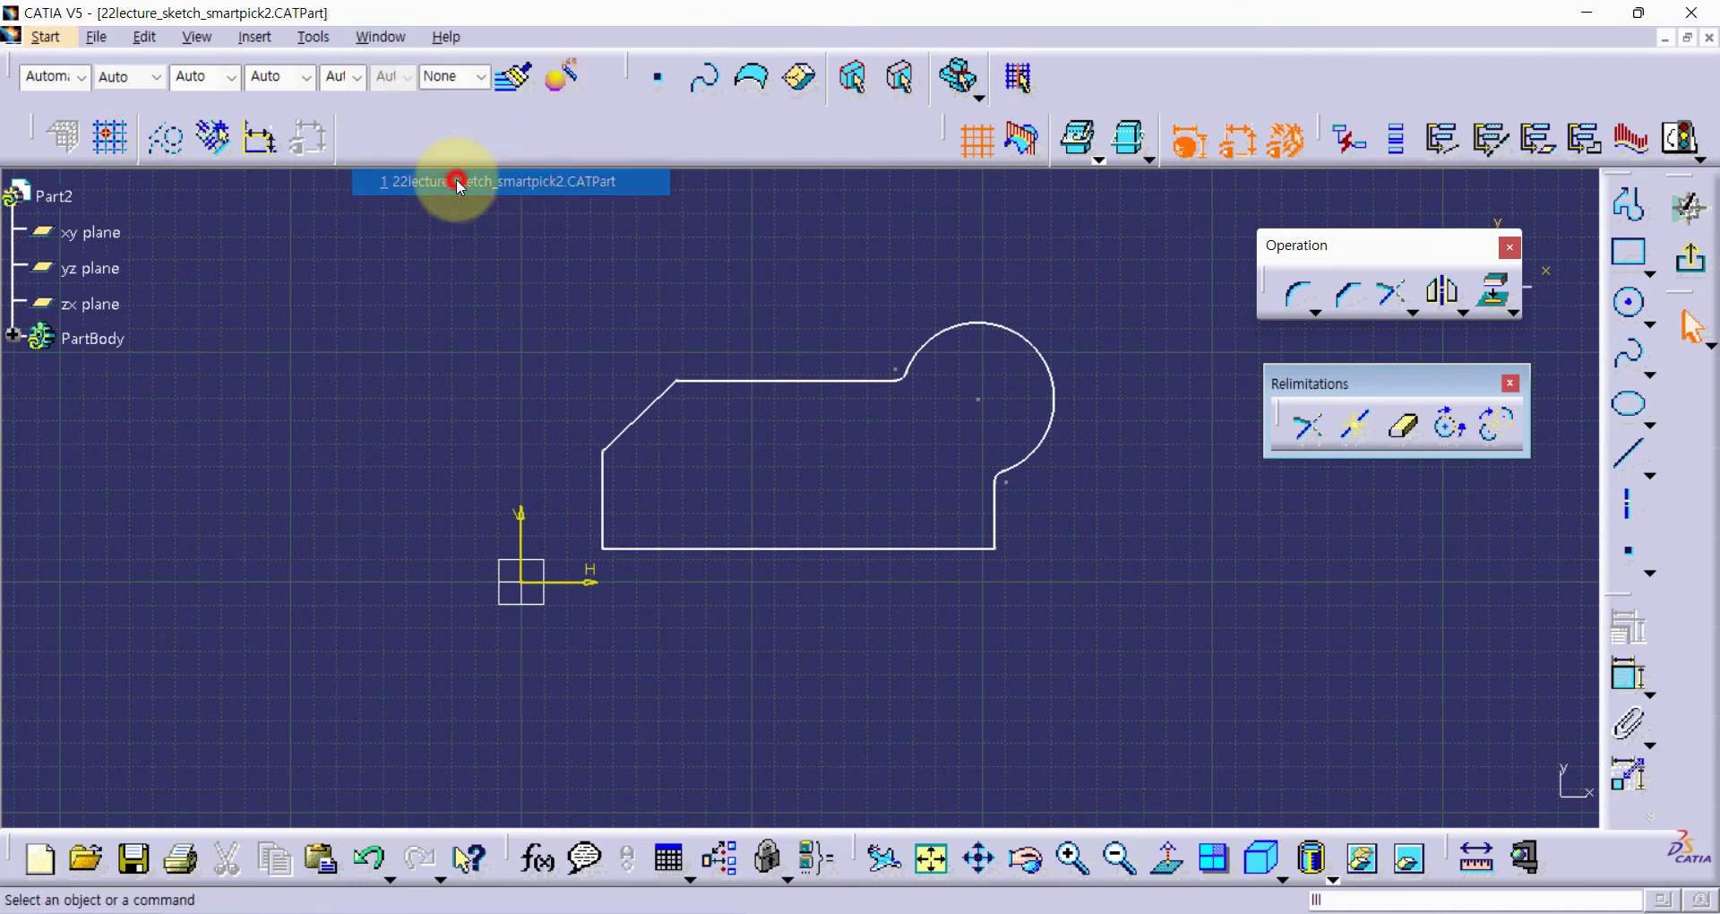
{"action": "middle_click_drag", "start_coordinate": [860, 537], "coordinate": [840, 537]}
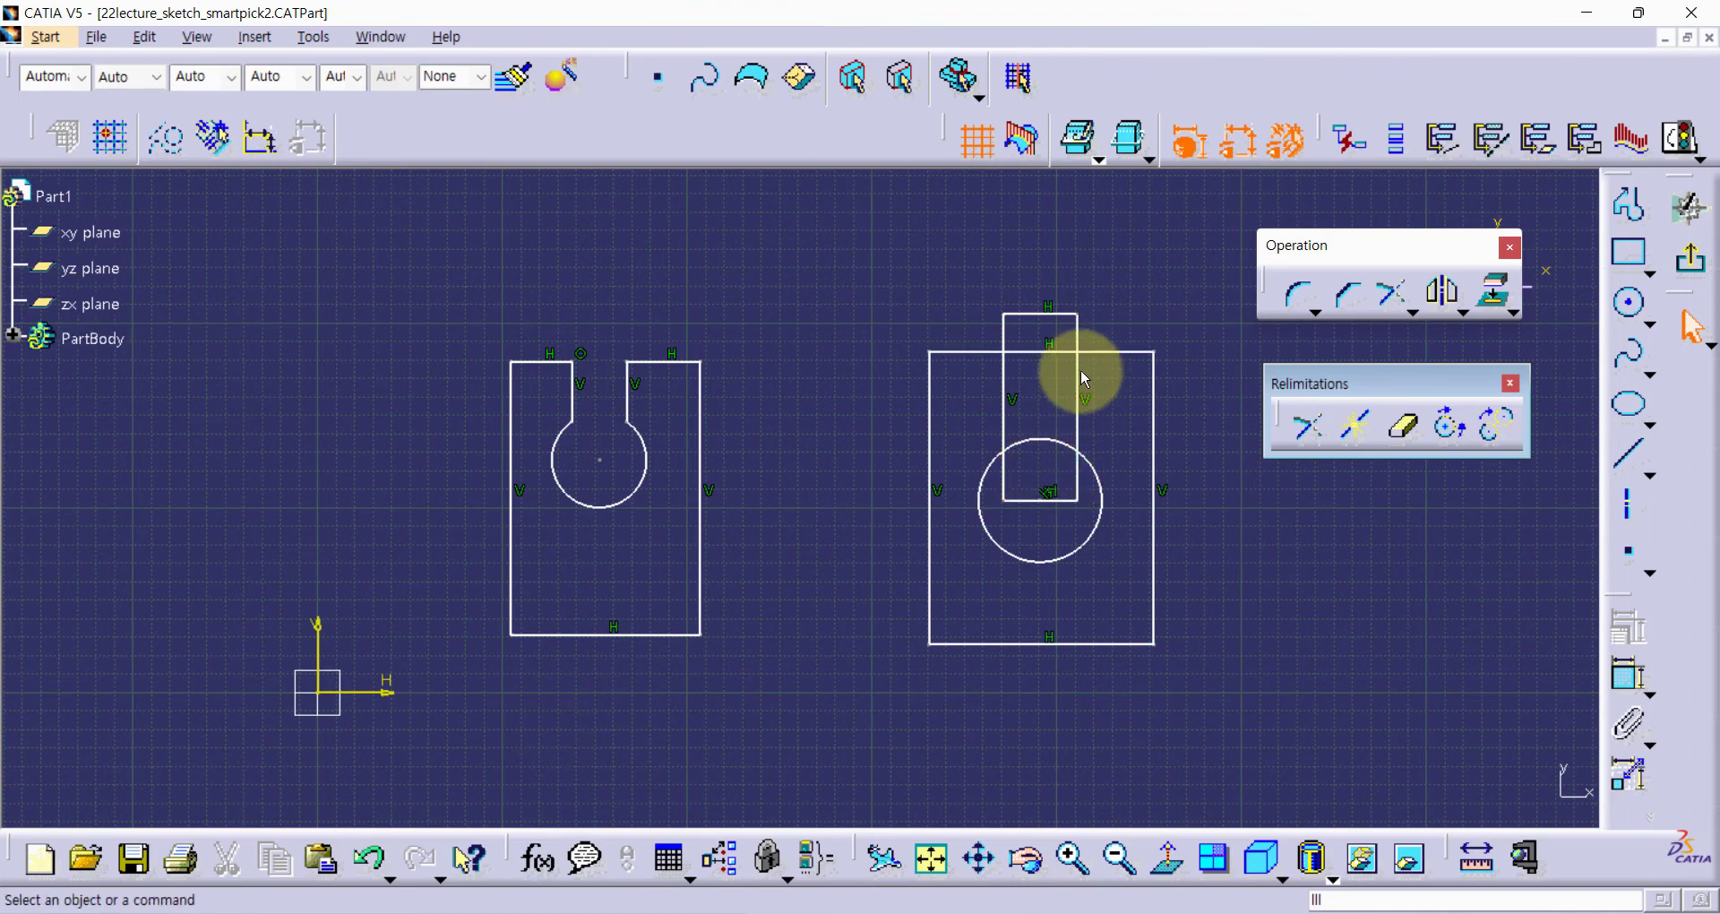
Step: Quick Trim the narrow rectangle's portion protruding above the large rectangle and the large rectangle's top edge between its sides
{"action": "middle_click_drag", "start_coordinate": [1111, 447], "coordinate": [1002, 468]}
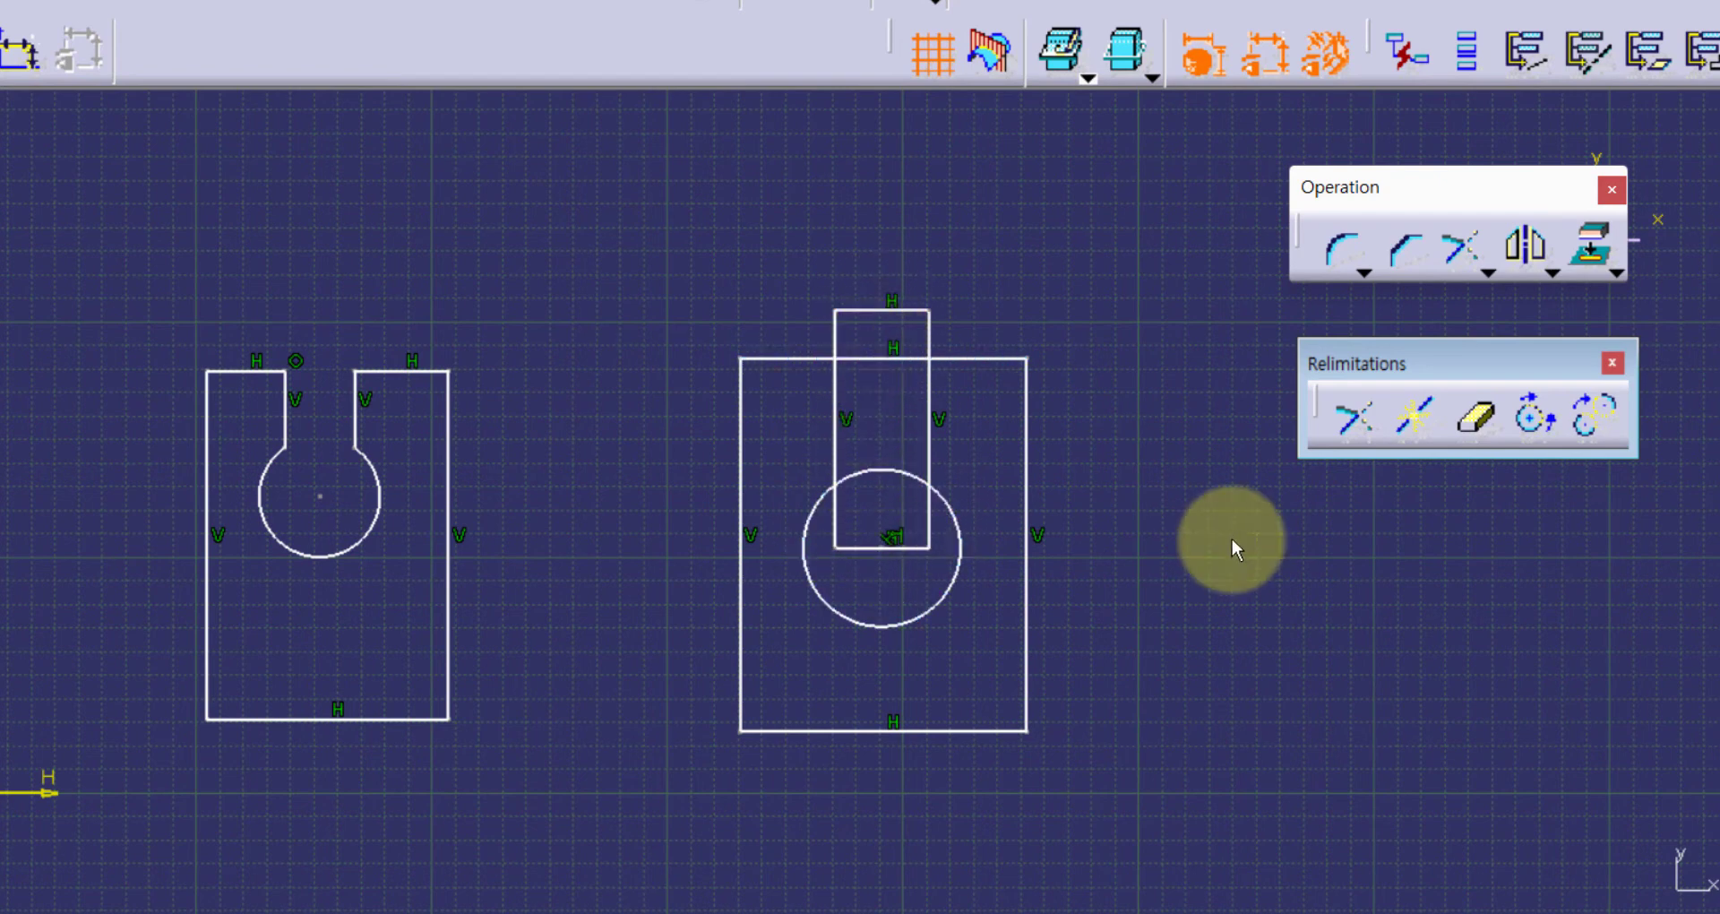
{"action": "left_click", "coordinate": [1478, 425]}
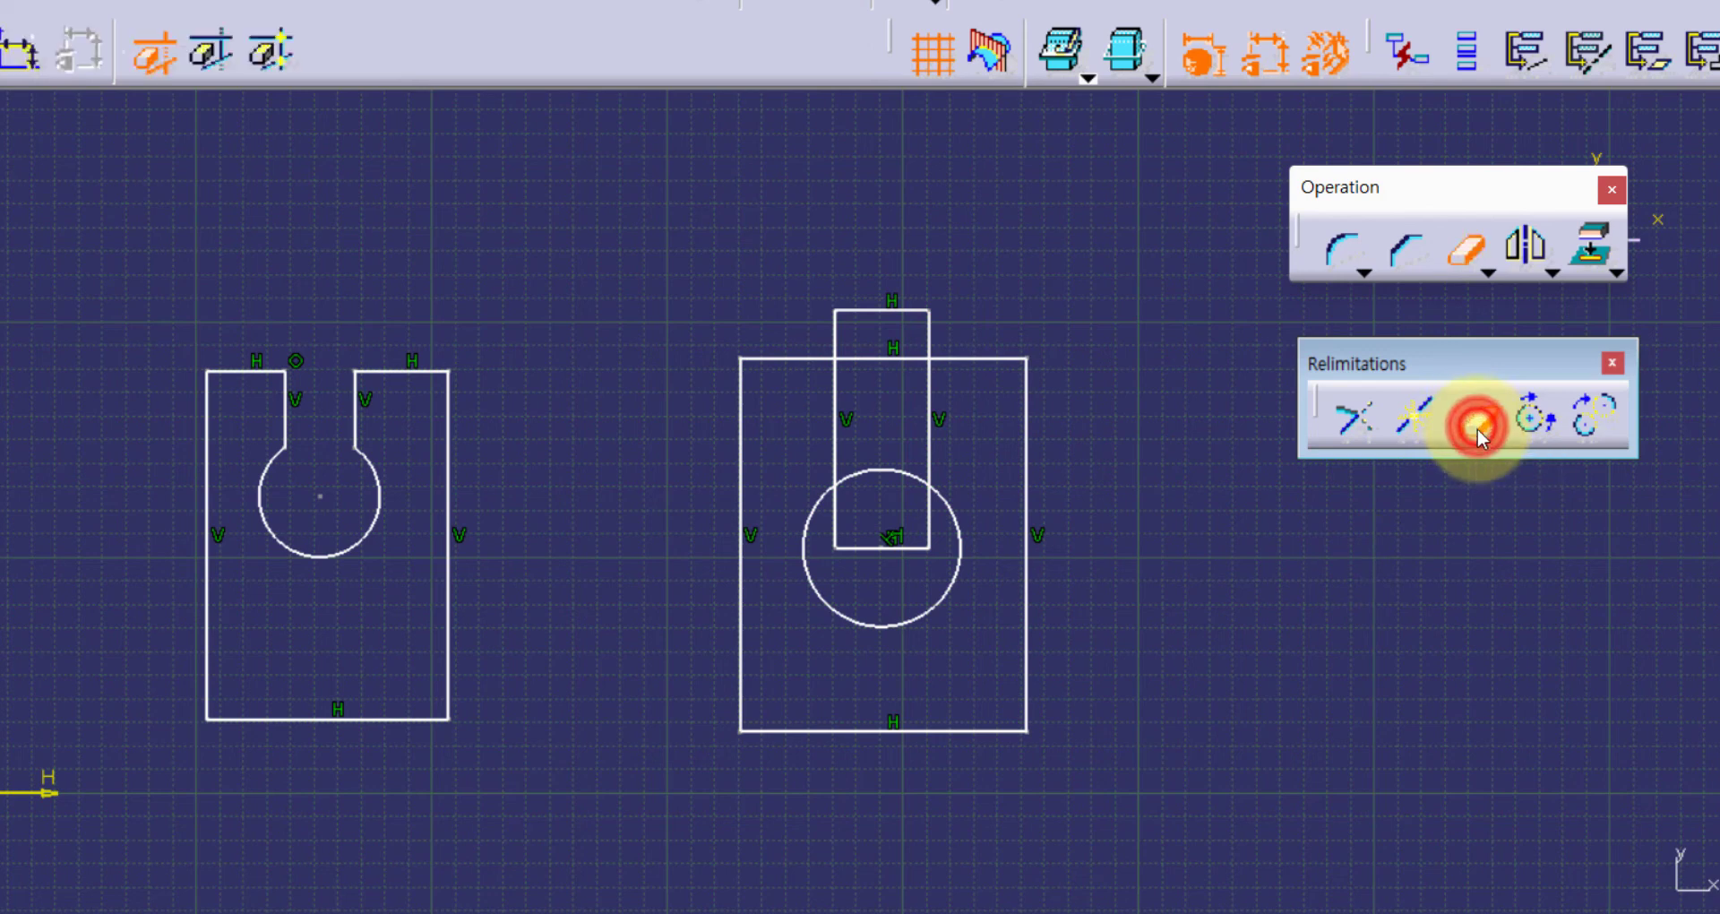
{"action": "left_click", "coordinate": [873, 313]}
{"action": "left_click", "coordinate": [836, 328]}
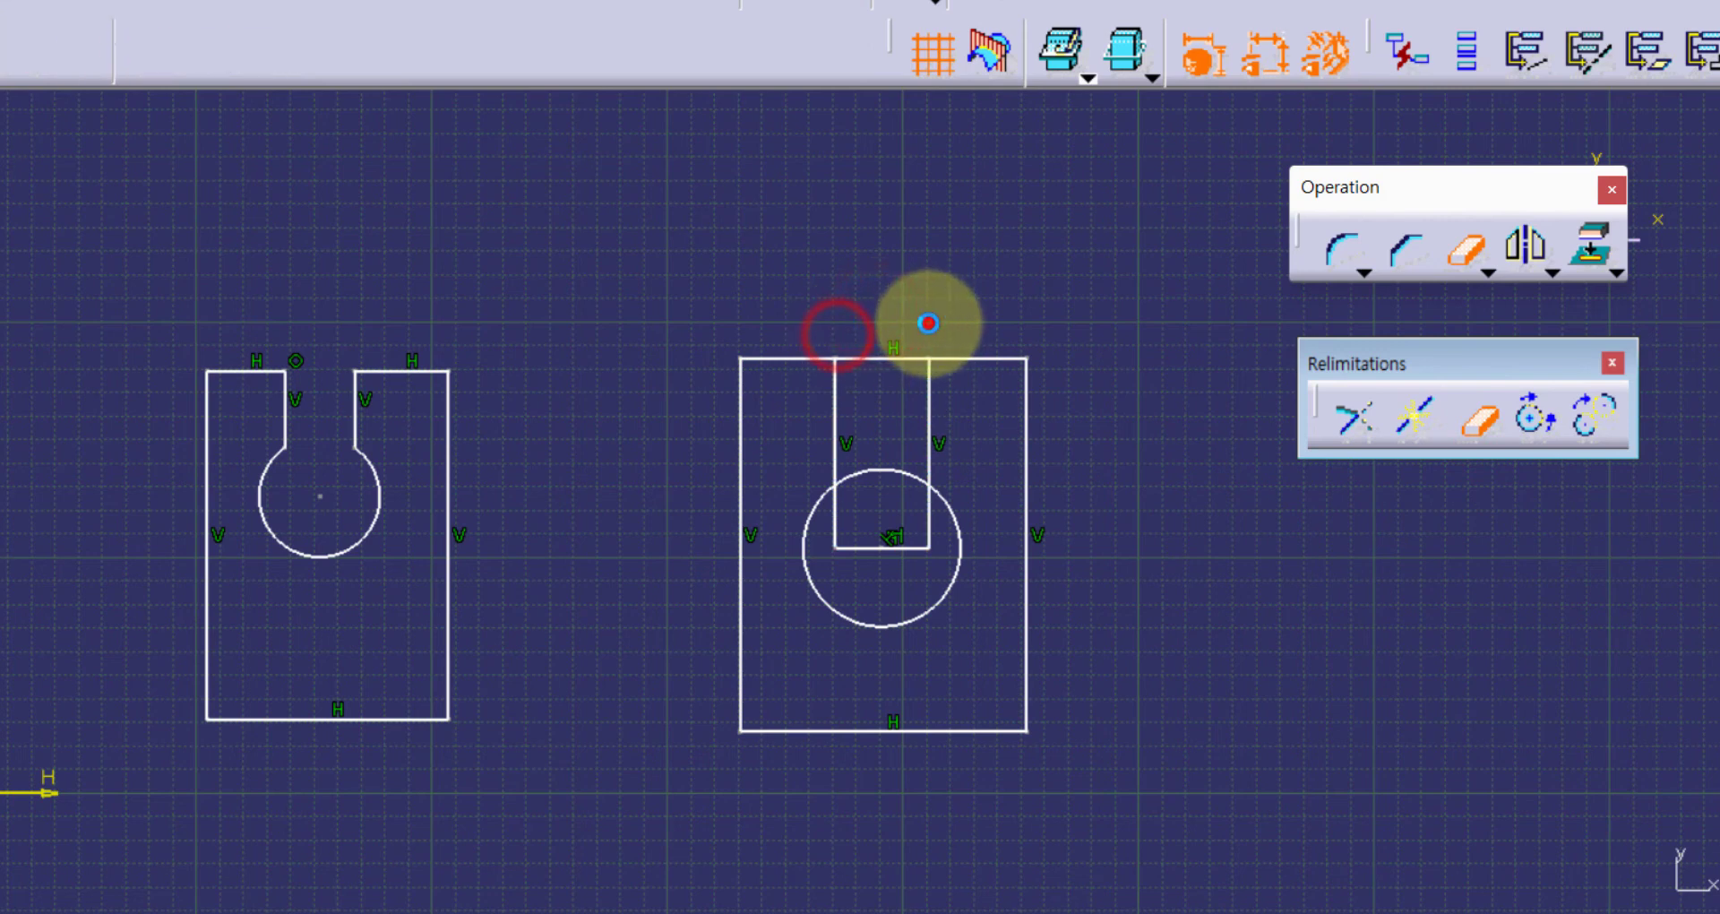
{"action": "left_click", "coordinate": [928, 321]}
{"action": "left_click", "coordinate": [896, 357]}
Step: Quick Trim the circle's arc within the slot and the narrow rectangle's segments inside the circle, accepting the middle point constraint modification
{"action": "left_click", "coordinate": [864, 469]}
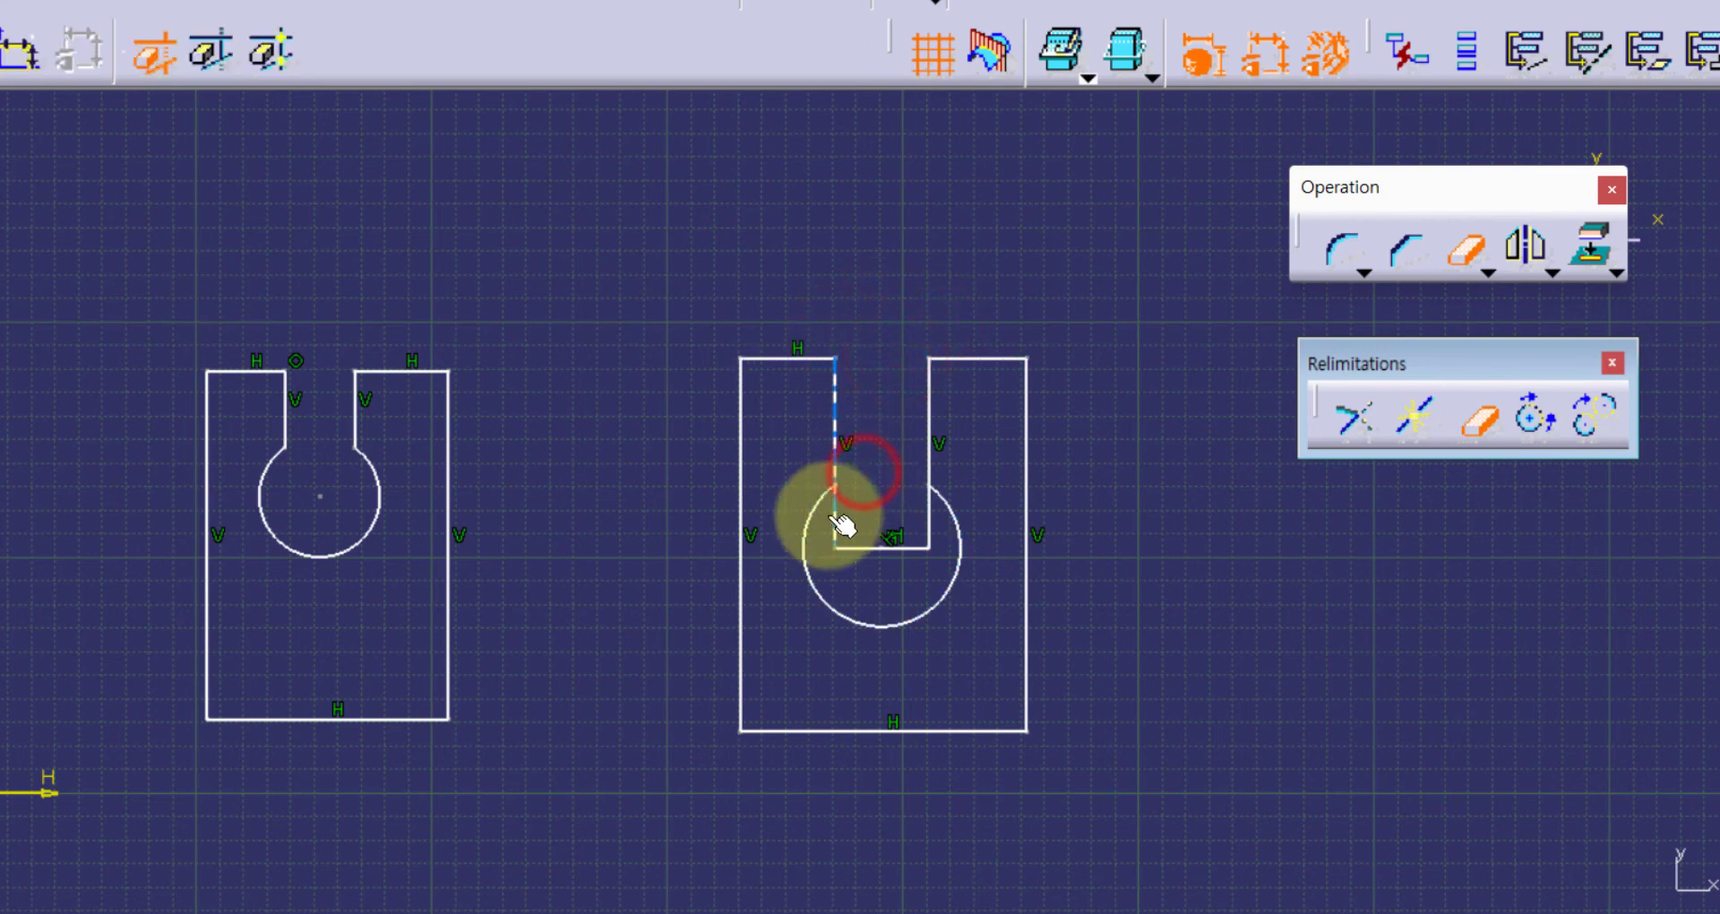
{"action": "left_click", "coordinate": [837, 519]}
{"action": "left_click", "coordinate": [854, 545]}
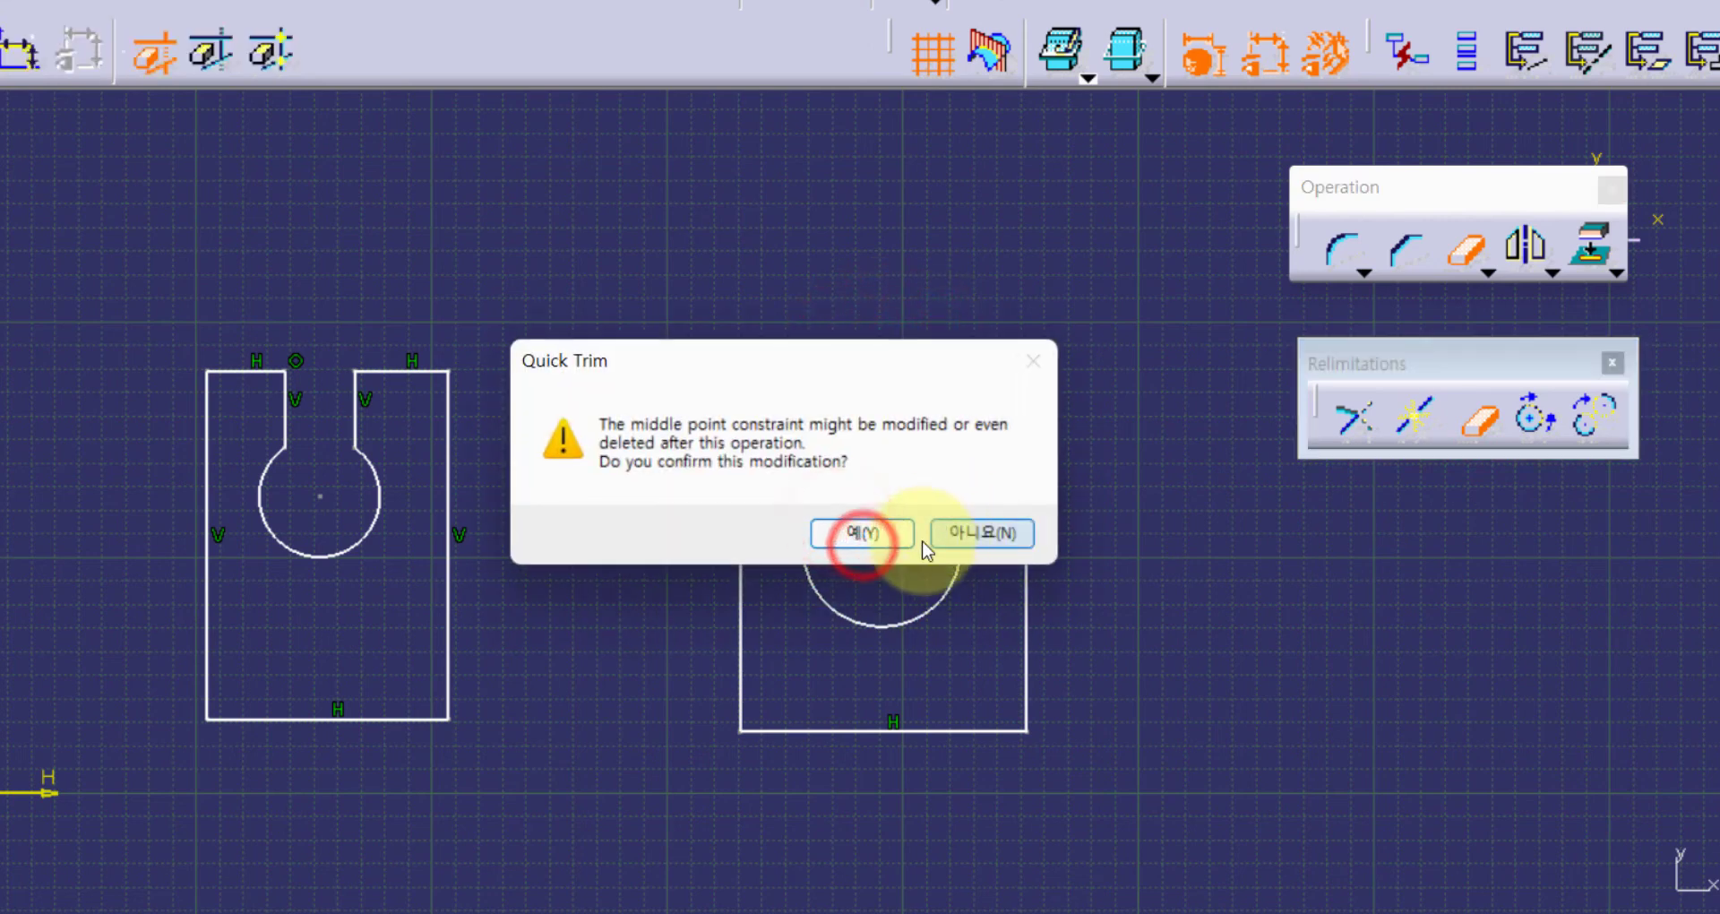
{"action": "left_click", "coordinate": [885, 544]}
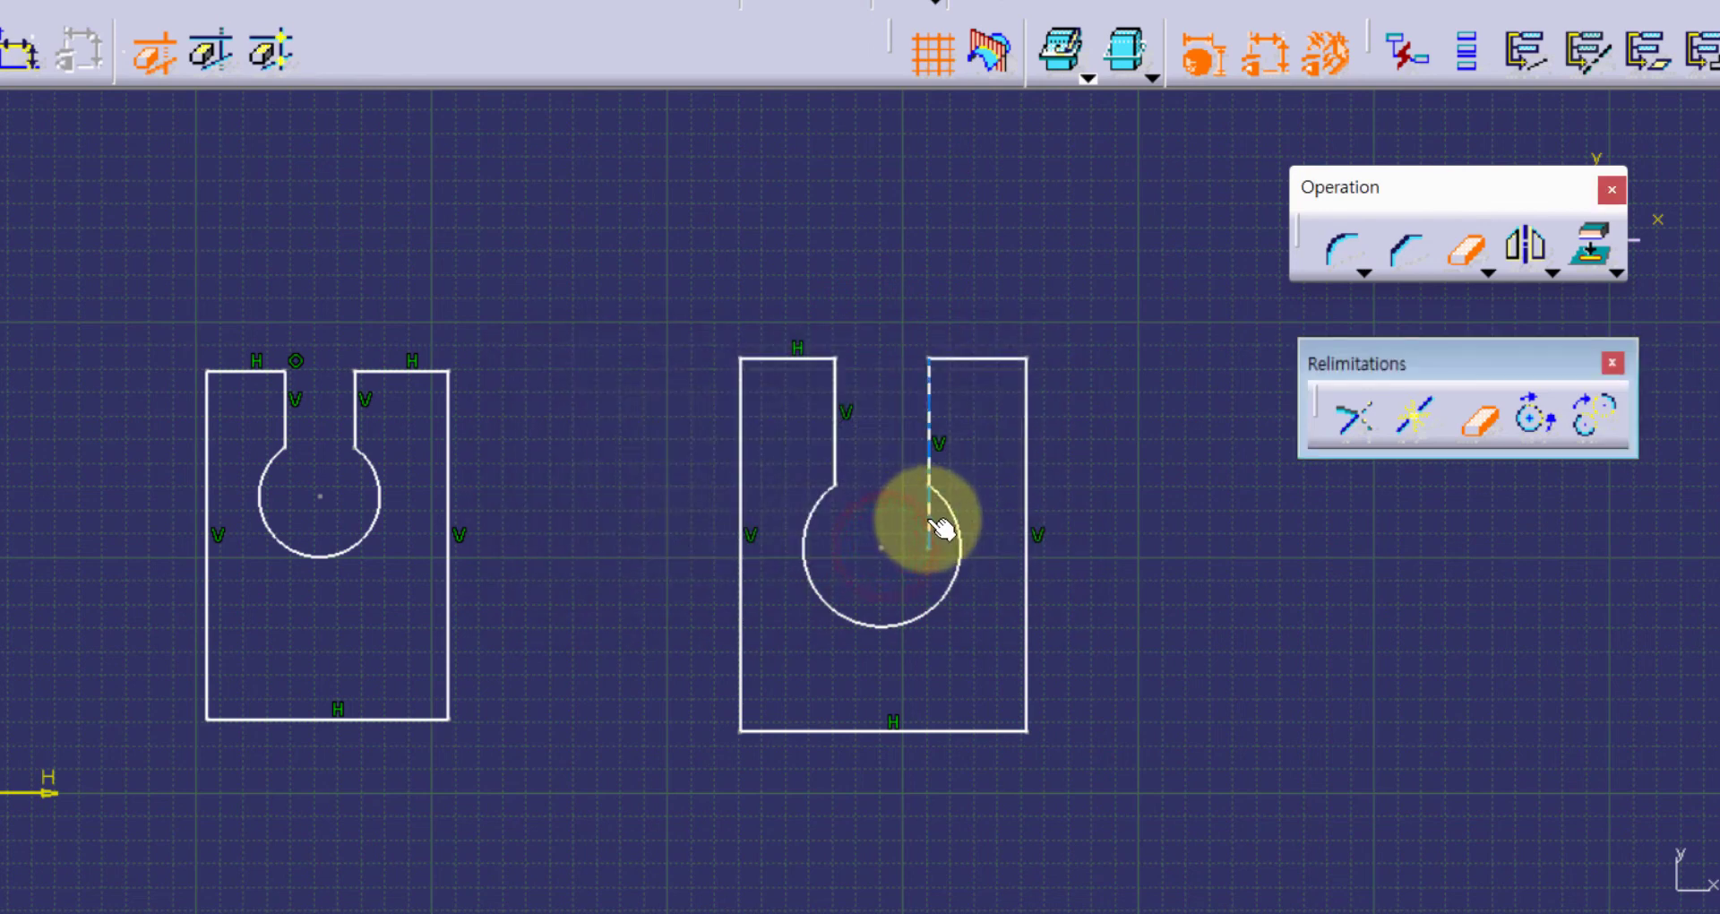
{"action": "left_click", "coordinate": [928, 519]}
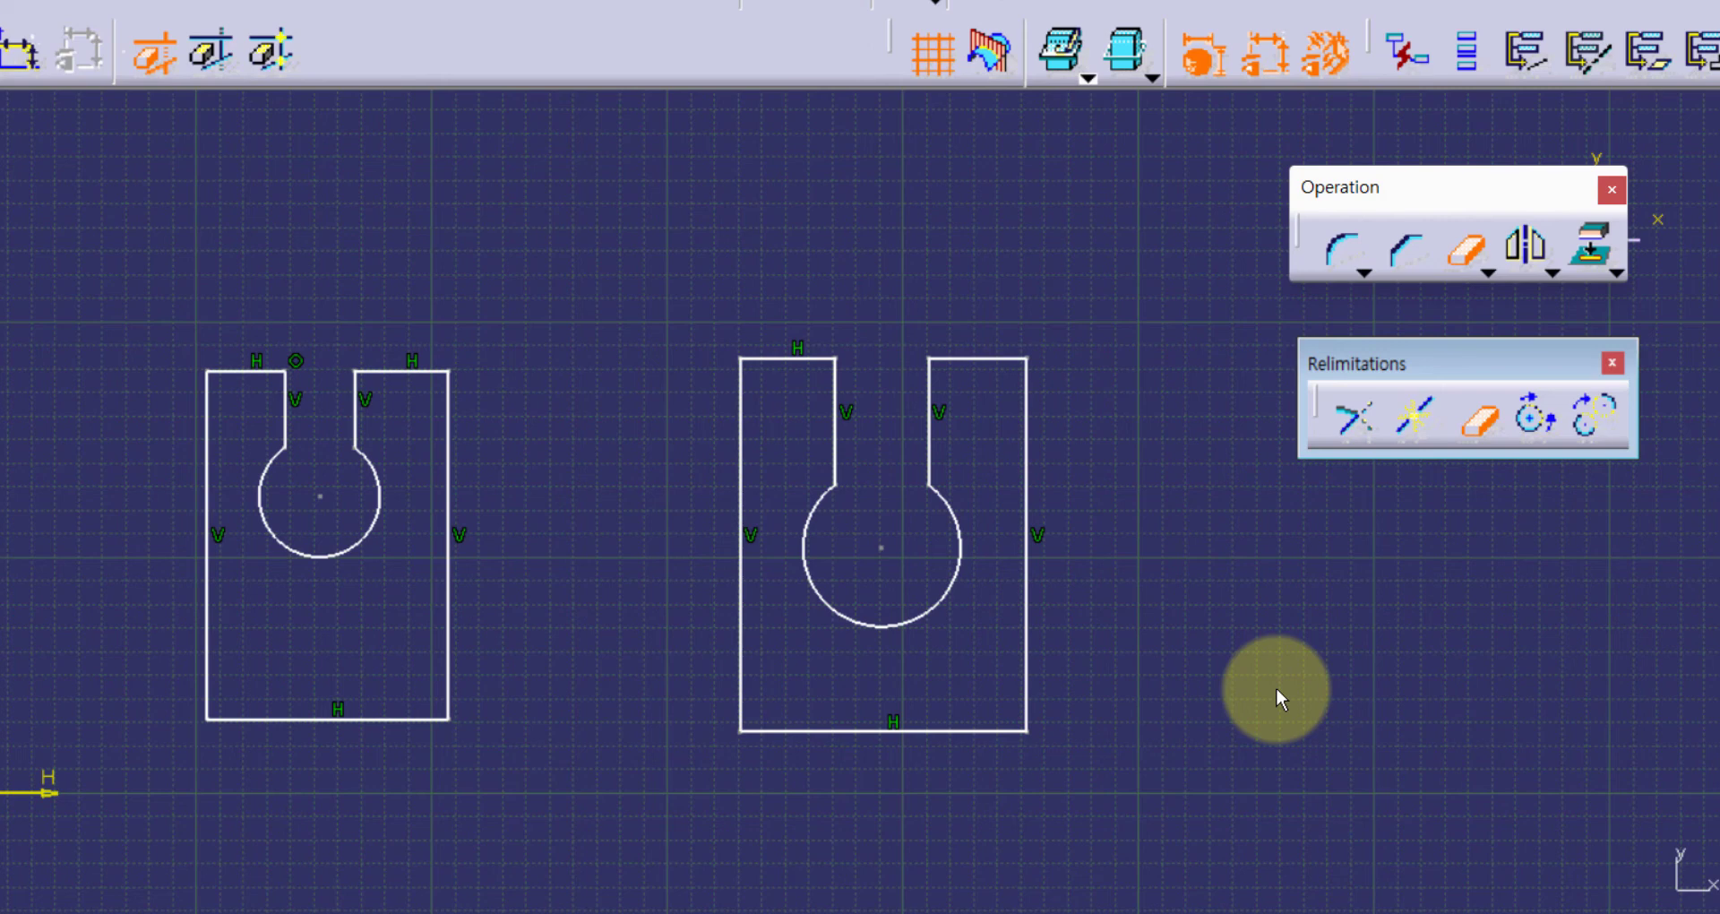
{"action": "left_click", "coordinate": [1478, 421]}
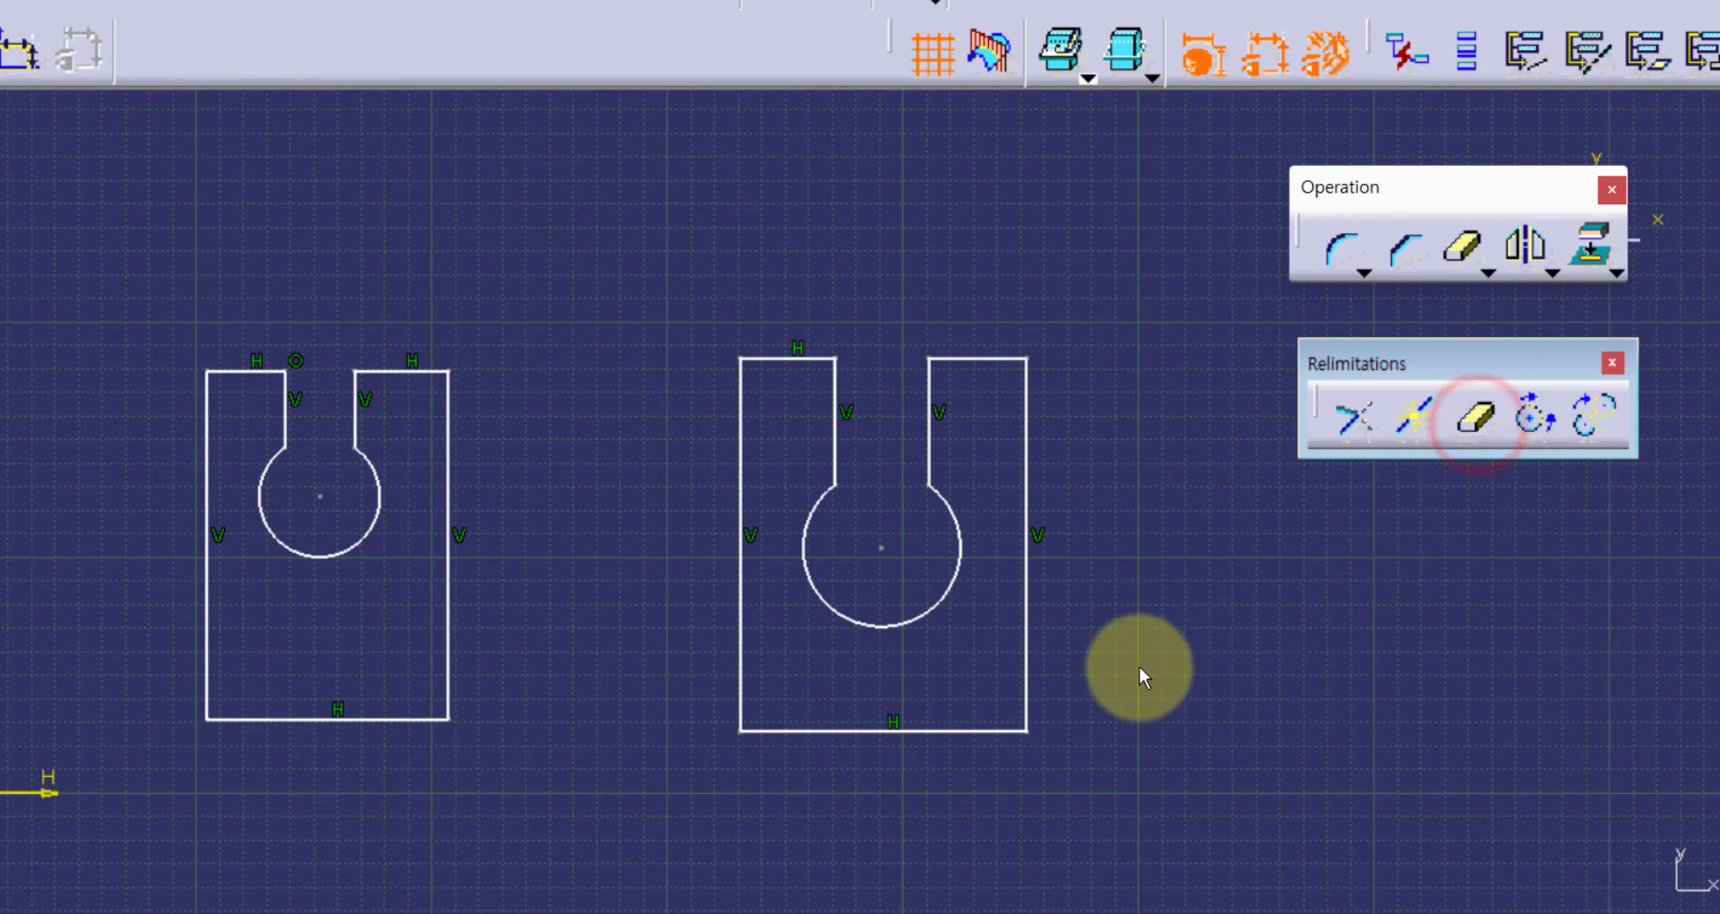